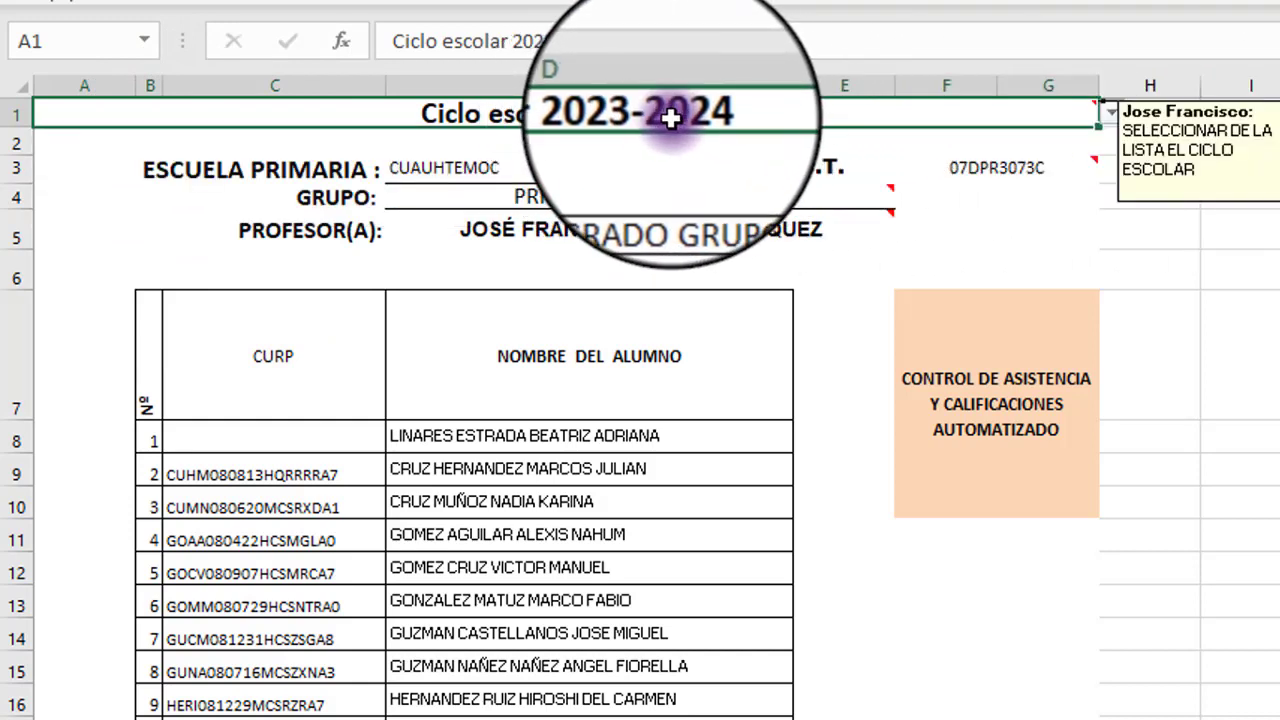
# - Examine the header fields of the data sheet: school name, C.T. key, the list of available groups, and the teacher's name
pyautogui.moveTo(603, 152)
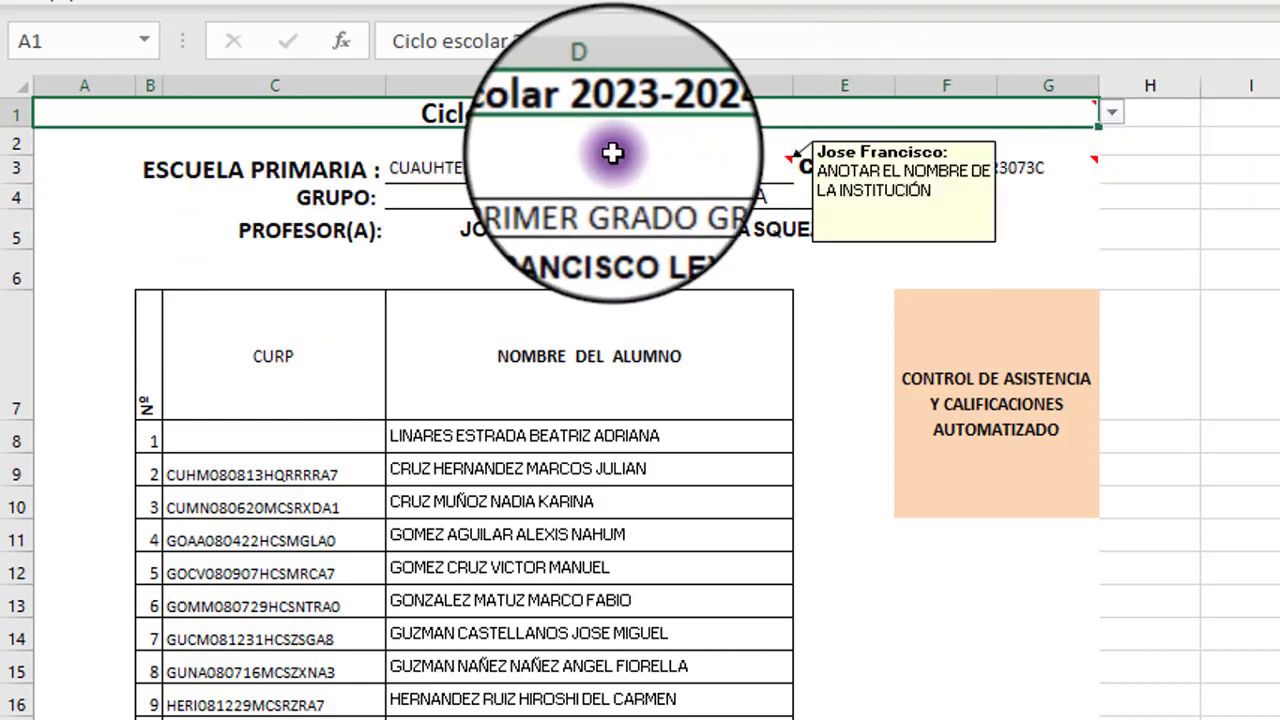
pyautogui.click(662, 168)
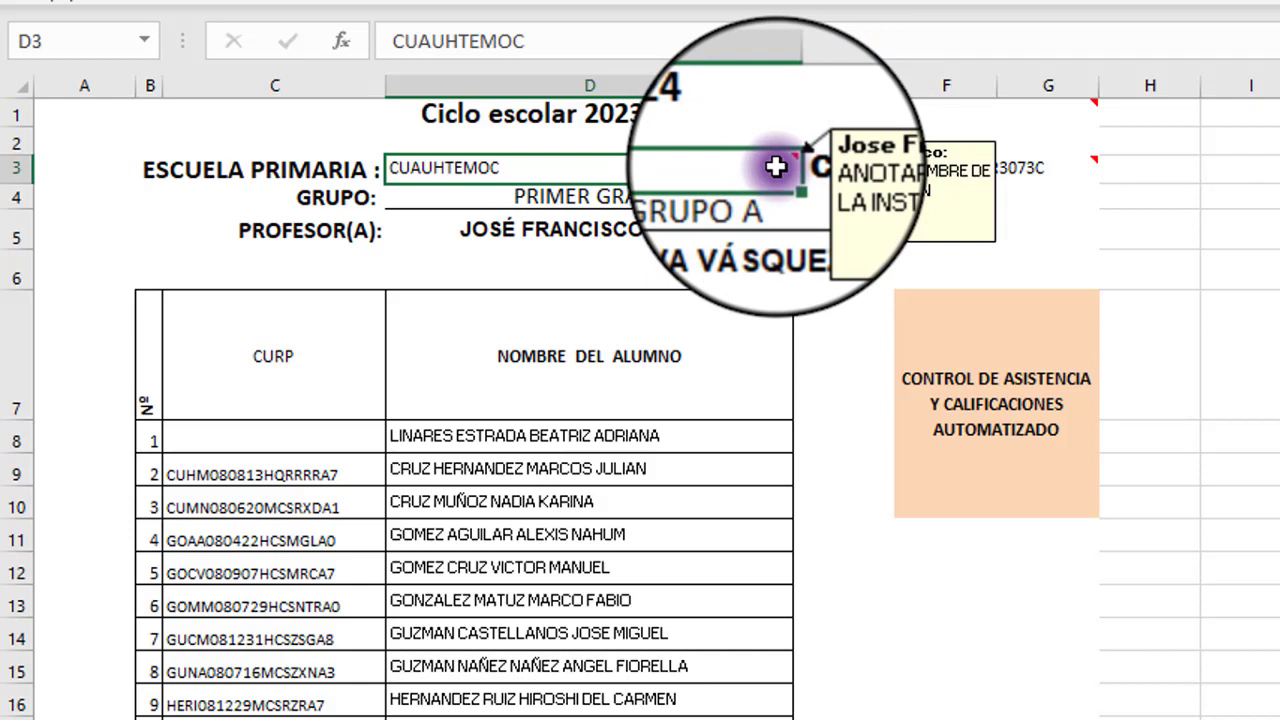
pyautogui.moveTo(883, 163)
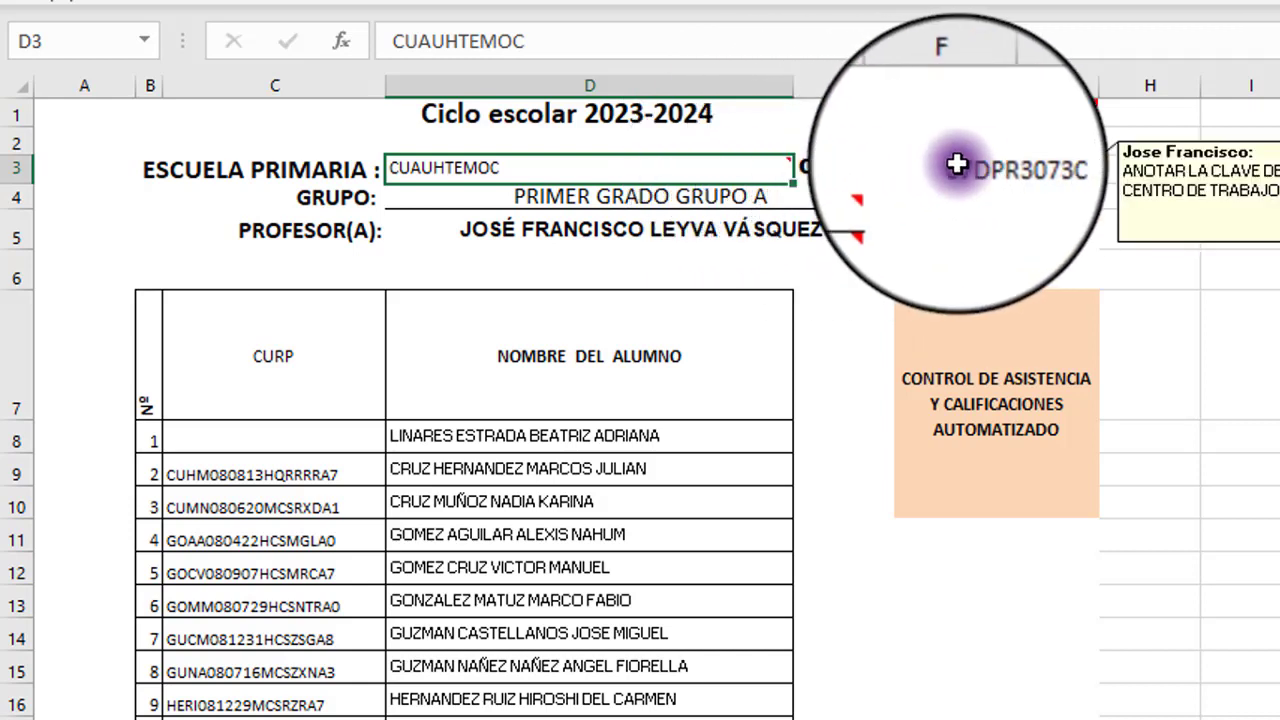
pyautogui.click(873, 199)
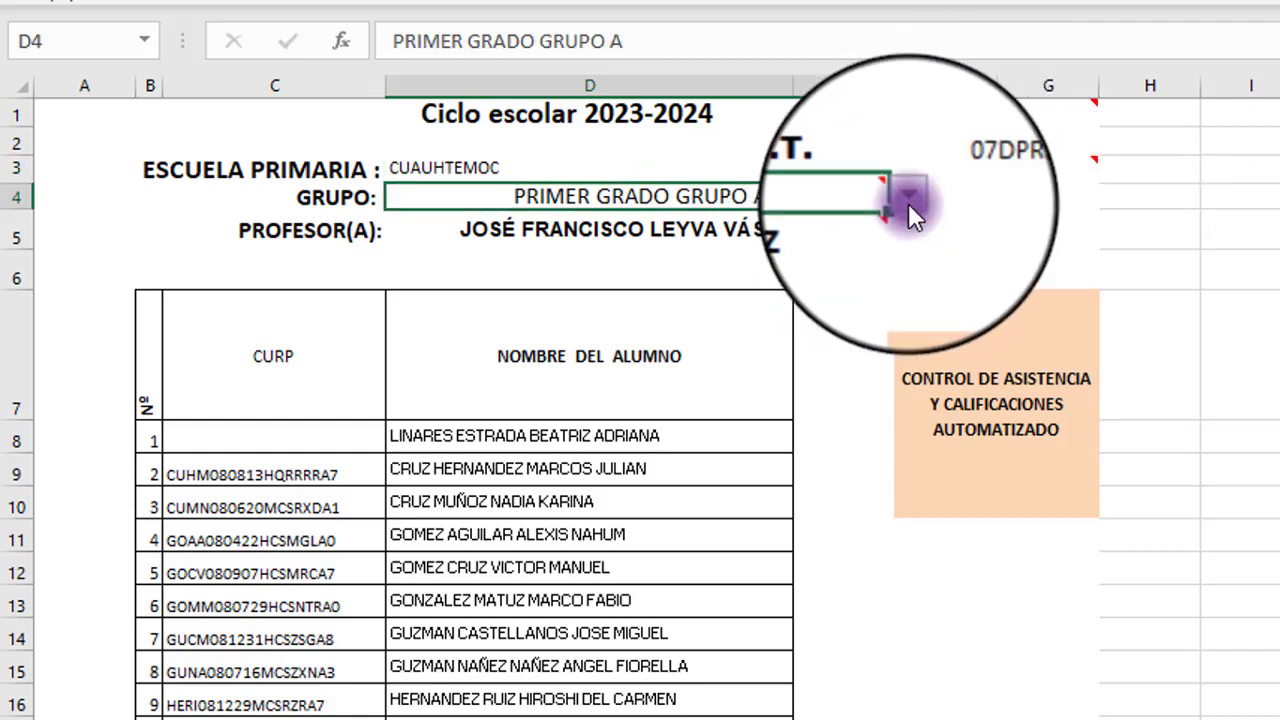
pyautogui.click(908, 203)
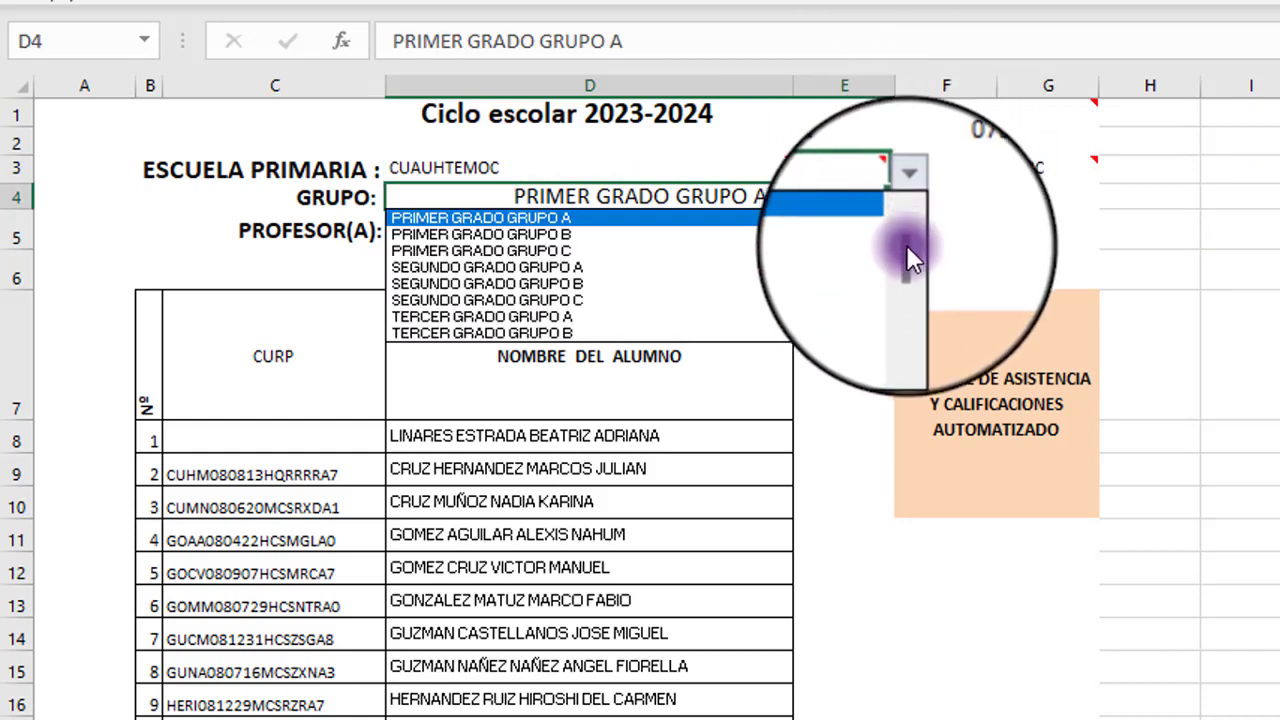
pyautogui.moveTo(906, 244); pyautogui.dragTo(905, 195)
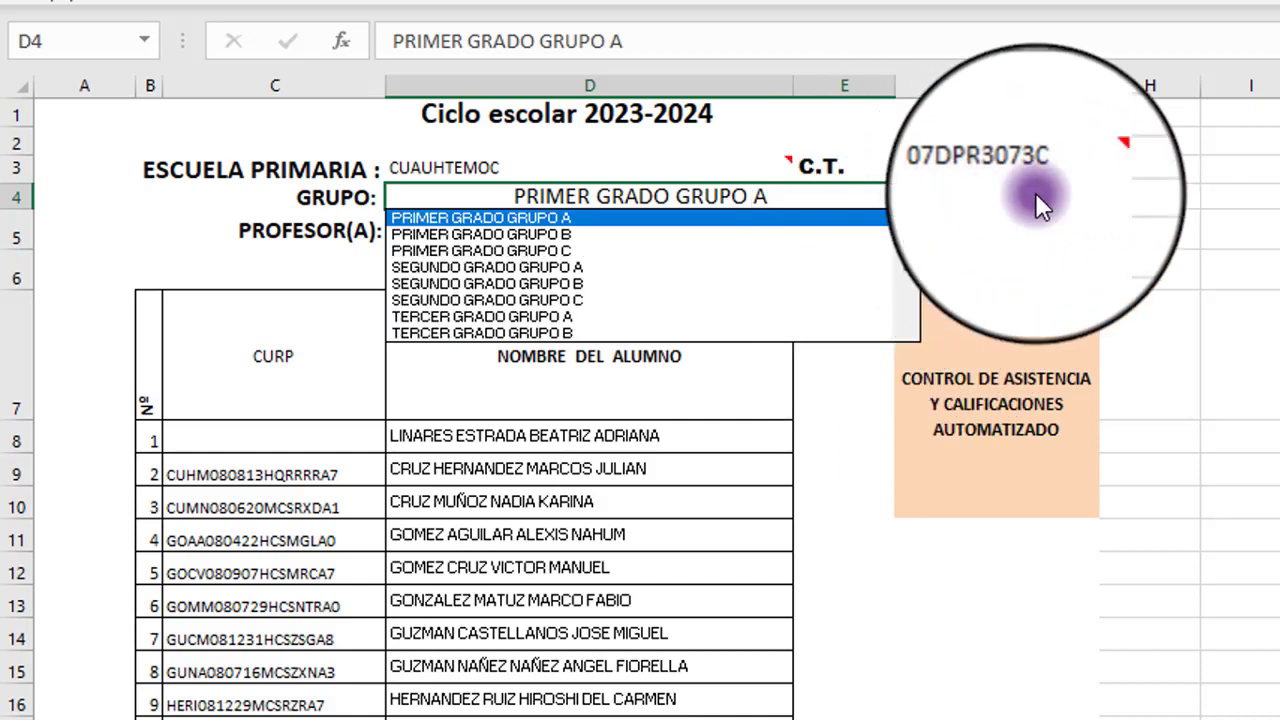
pyautogui.click(1137, 202)
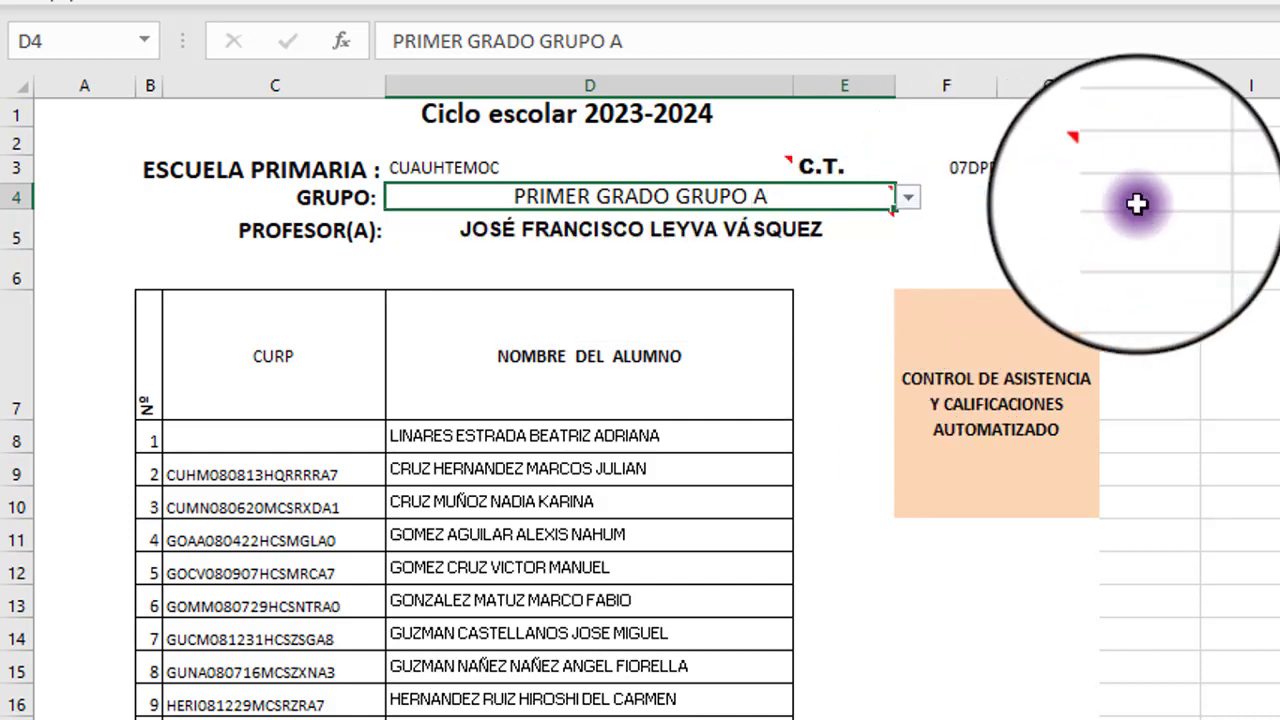
pyautogui.click(815, 234)
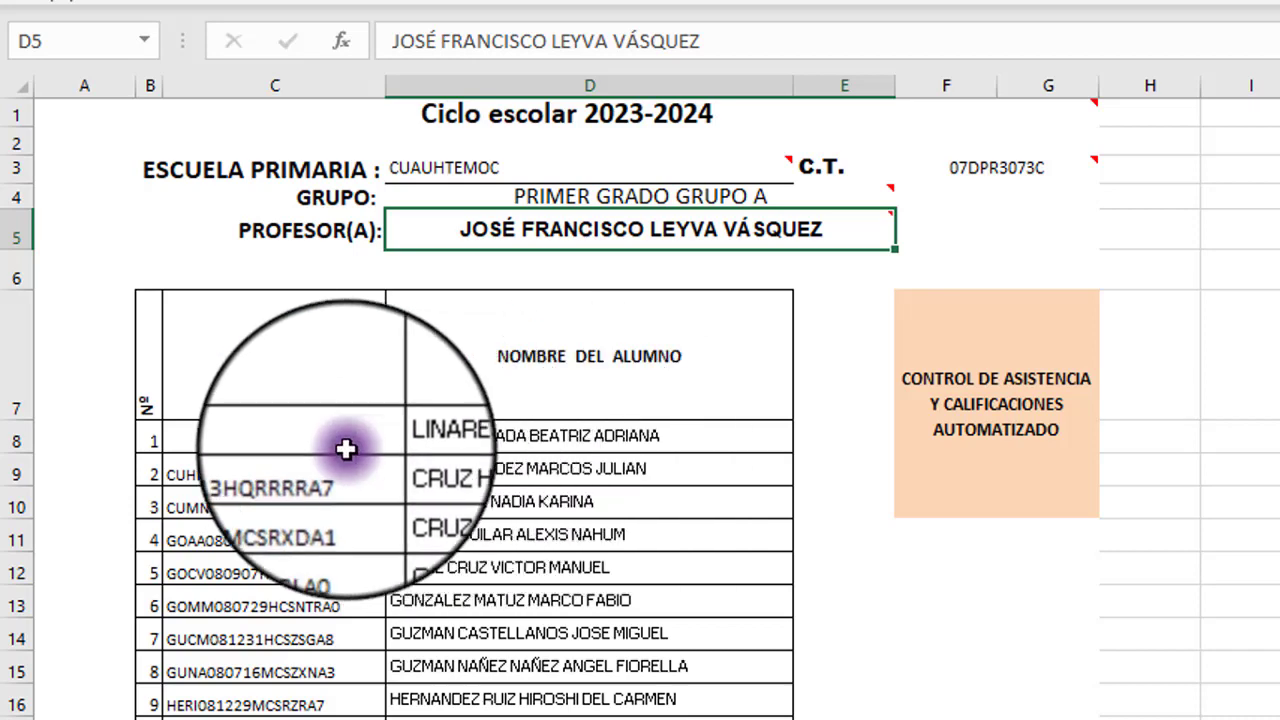
# - Replace the surnames of student number 1 in the NOMBRE DEL ALUMNO column, keeping the given names
pyautogui.click(563, 446)
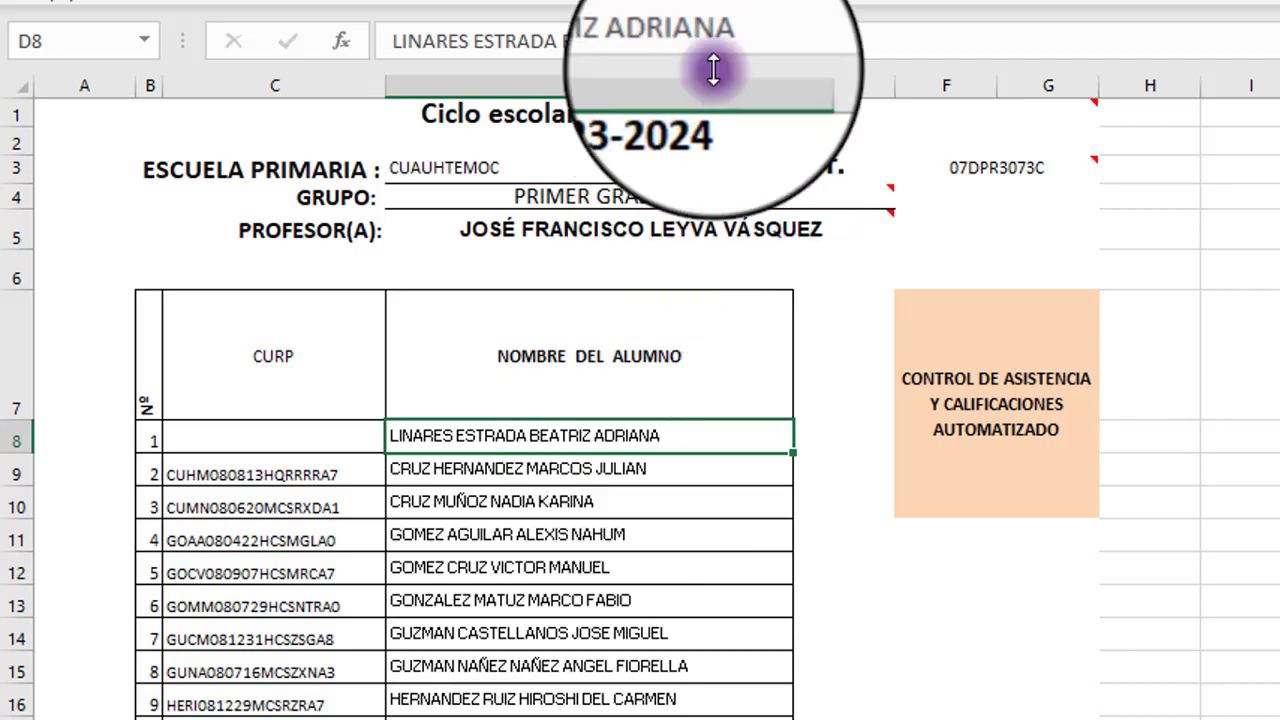
pyautogui.click(558, 45)
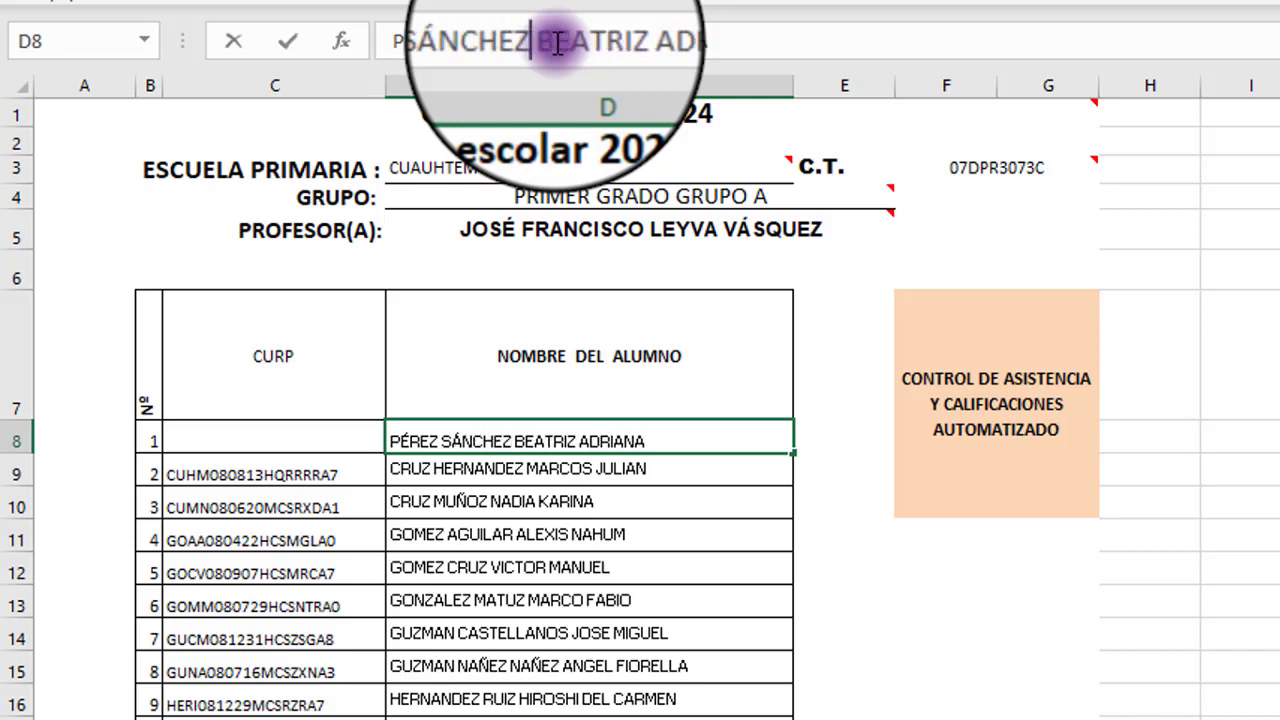
pyautogui.click(1258, 436)
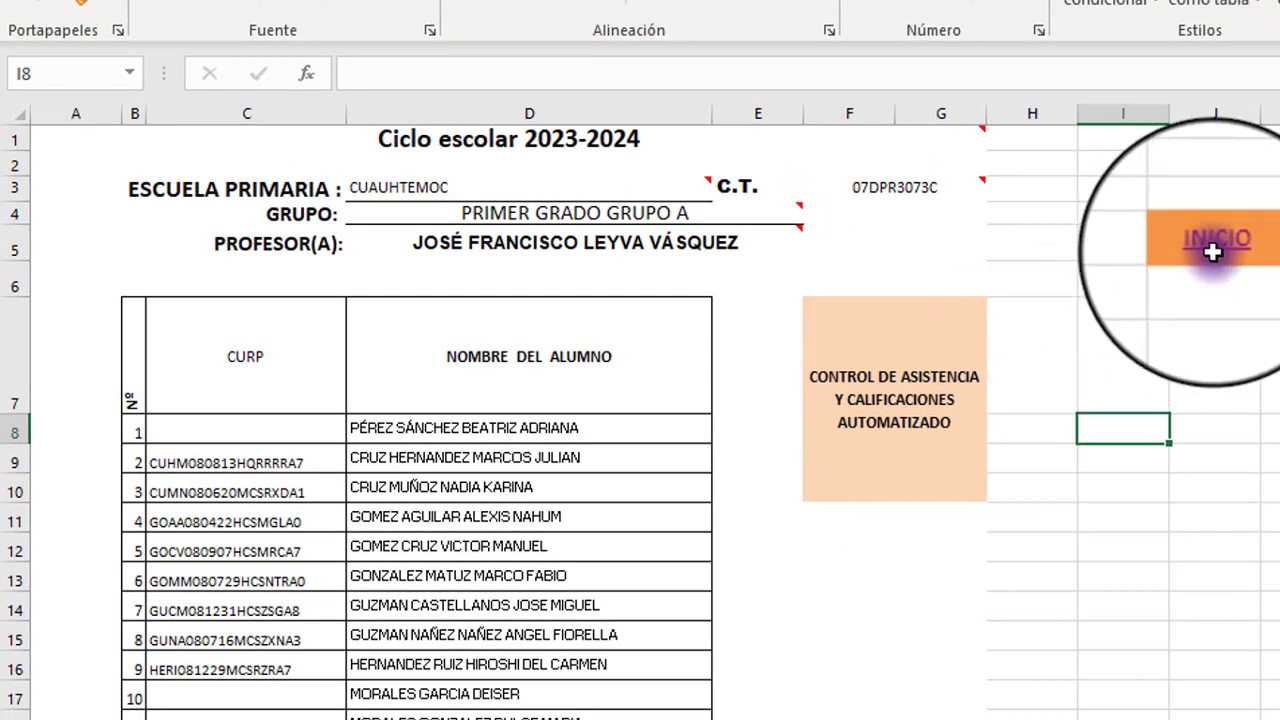
# - Check the first student's name on the PRIMER PERÍODO sheet and return to the start menu
pyautogui.click(1215, 250)
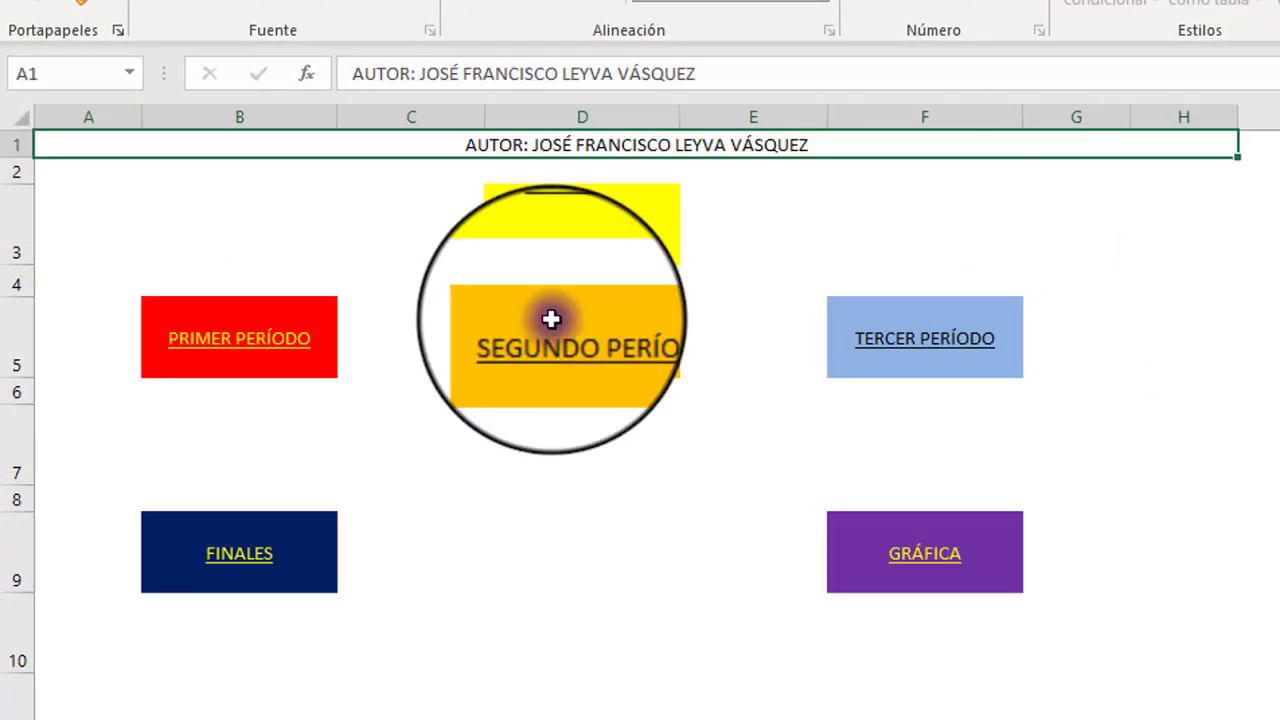
pyautogui.click(277, 357)
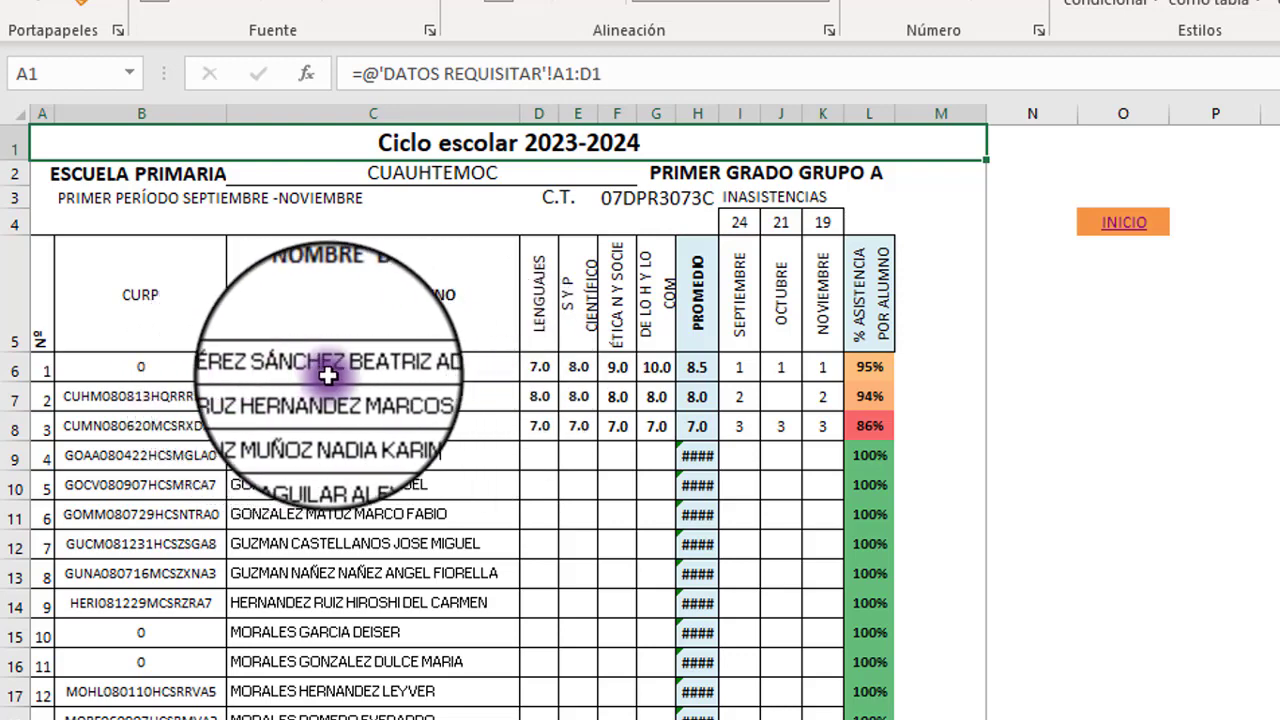
pyautogui.click(1145, 243)
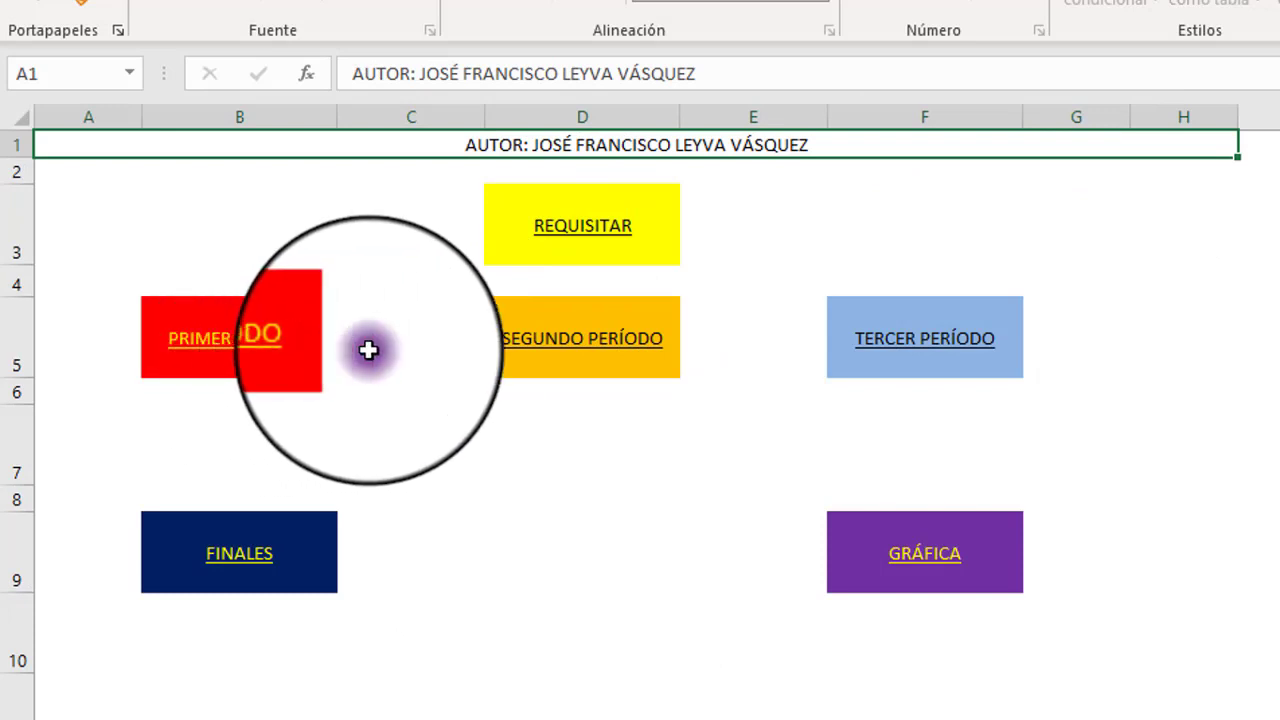
# - Look through the whole student list on the REQUISITAR sheet and return to the start menu
pyautogui.click(603, 246)
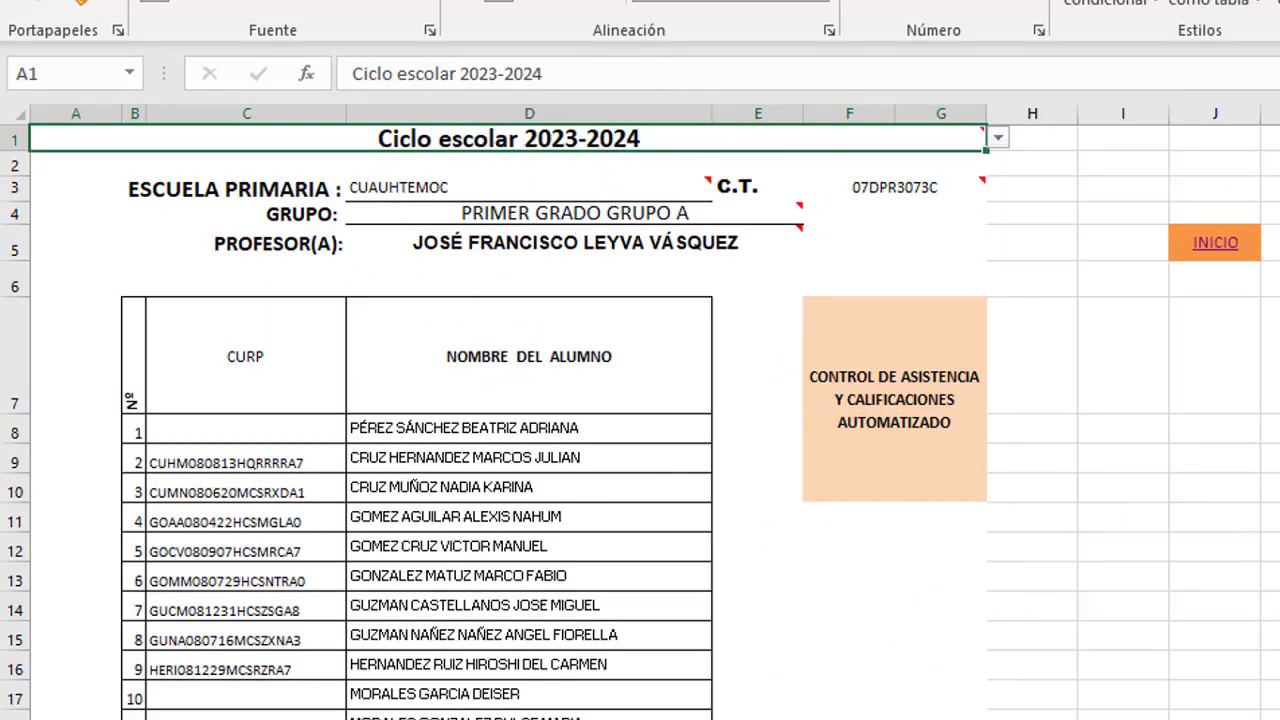
pyautogui.scroll(-6, 640, 420)
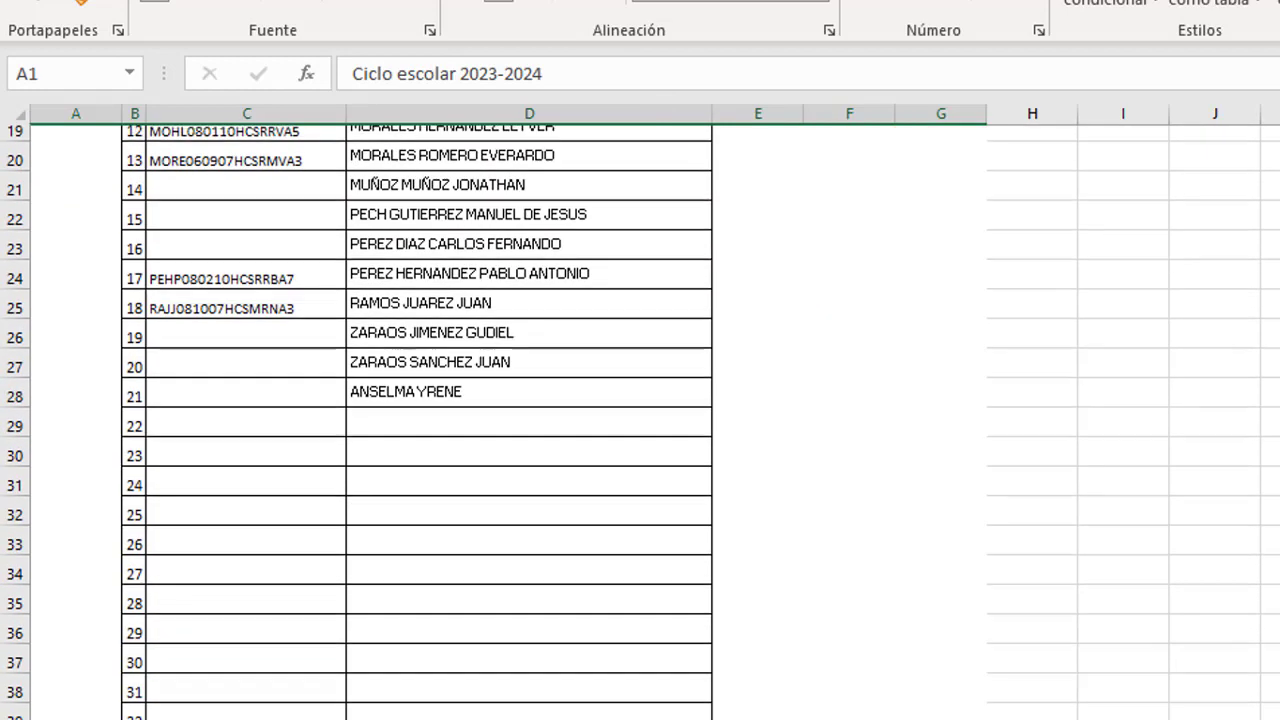
pyautogui.scroll(6, 640, 420)
pyautogui.scroll(-9, 640, 420)
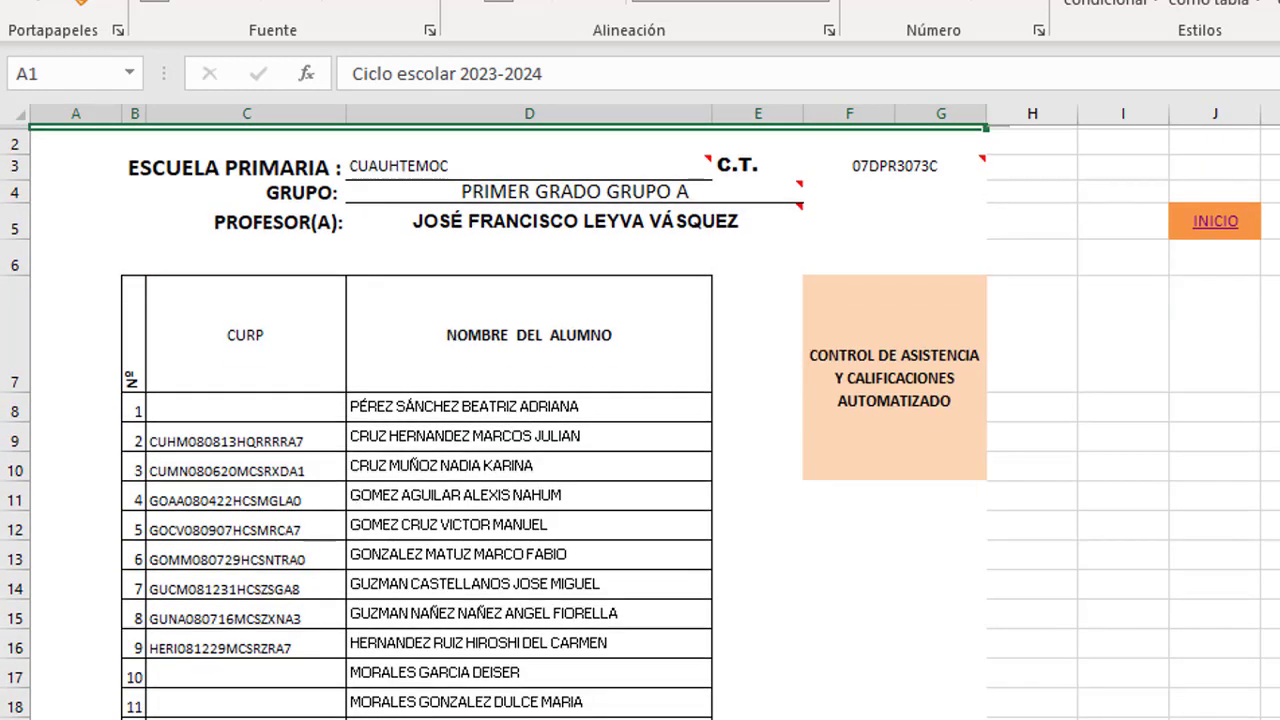
pyautogui.scroll(9, 640, 420)
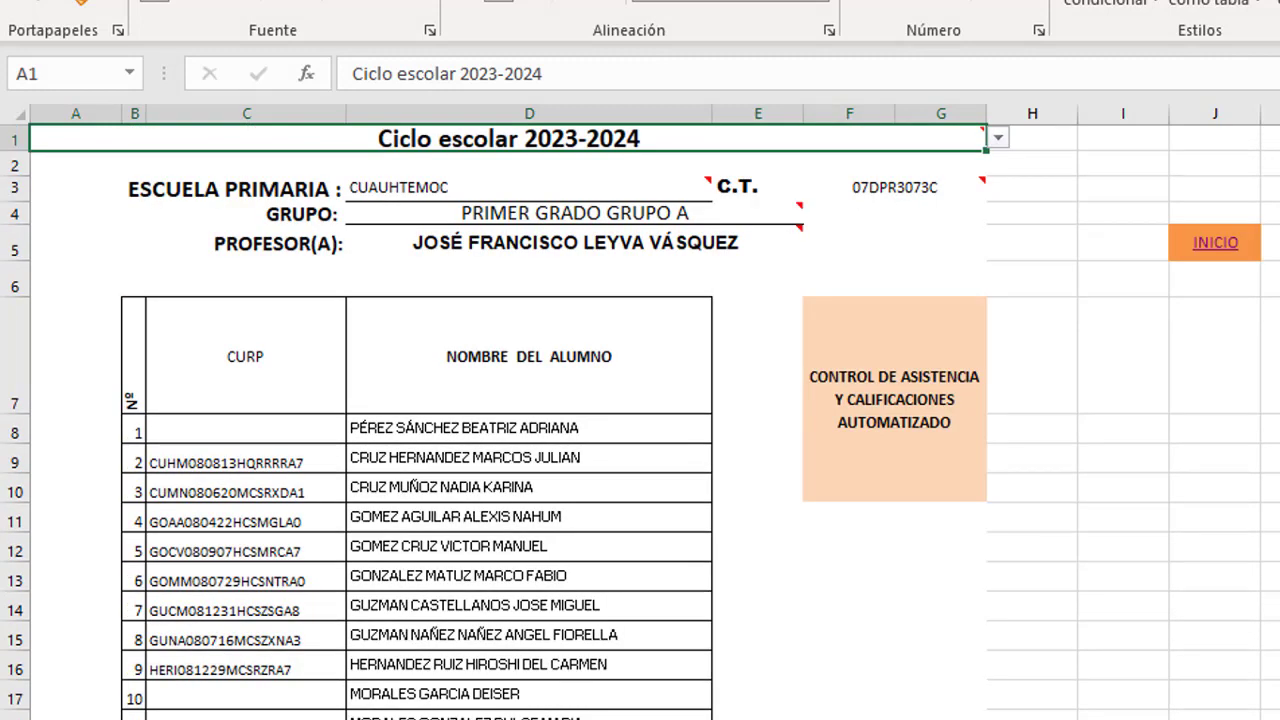
pyautogui.click(1226, 256)
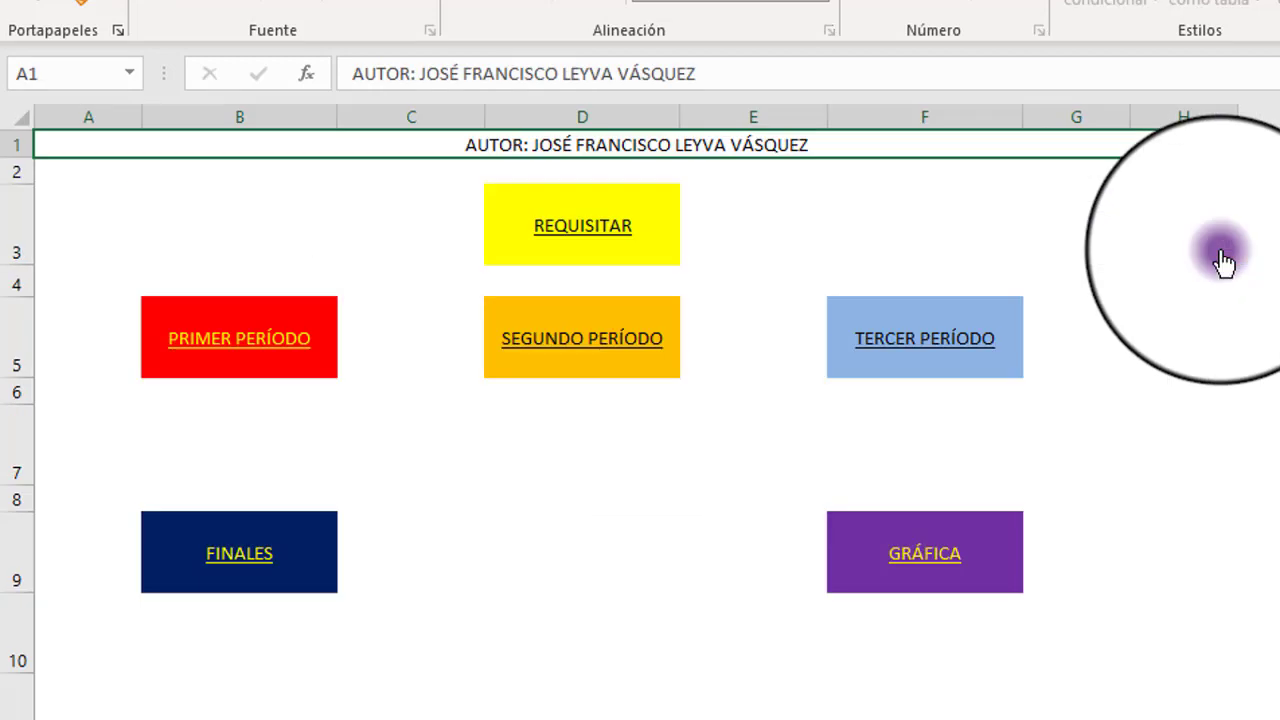
# - On the PRIMER PERÍODO sheet, set the first student's LENGUAJES grade to 6
pyautogui.click(230, 357)
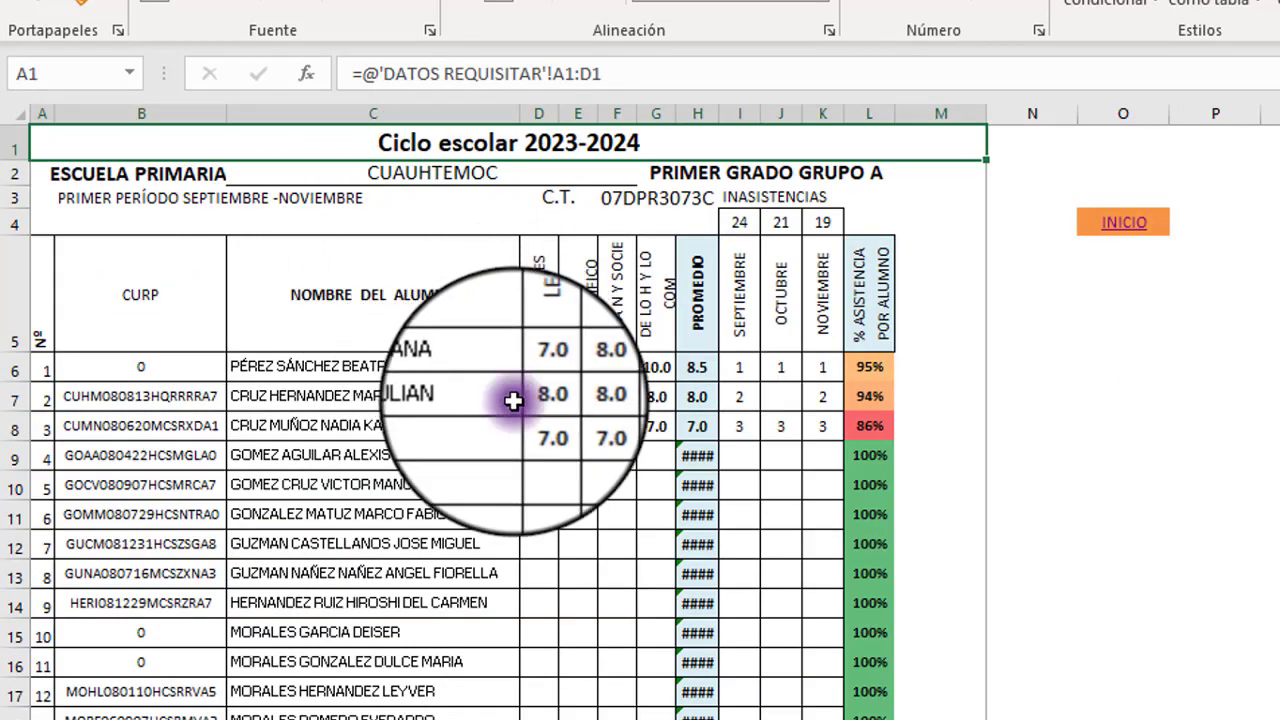
pyautogui.click(540, 365)
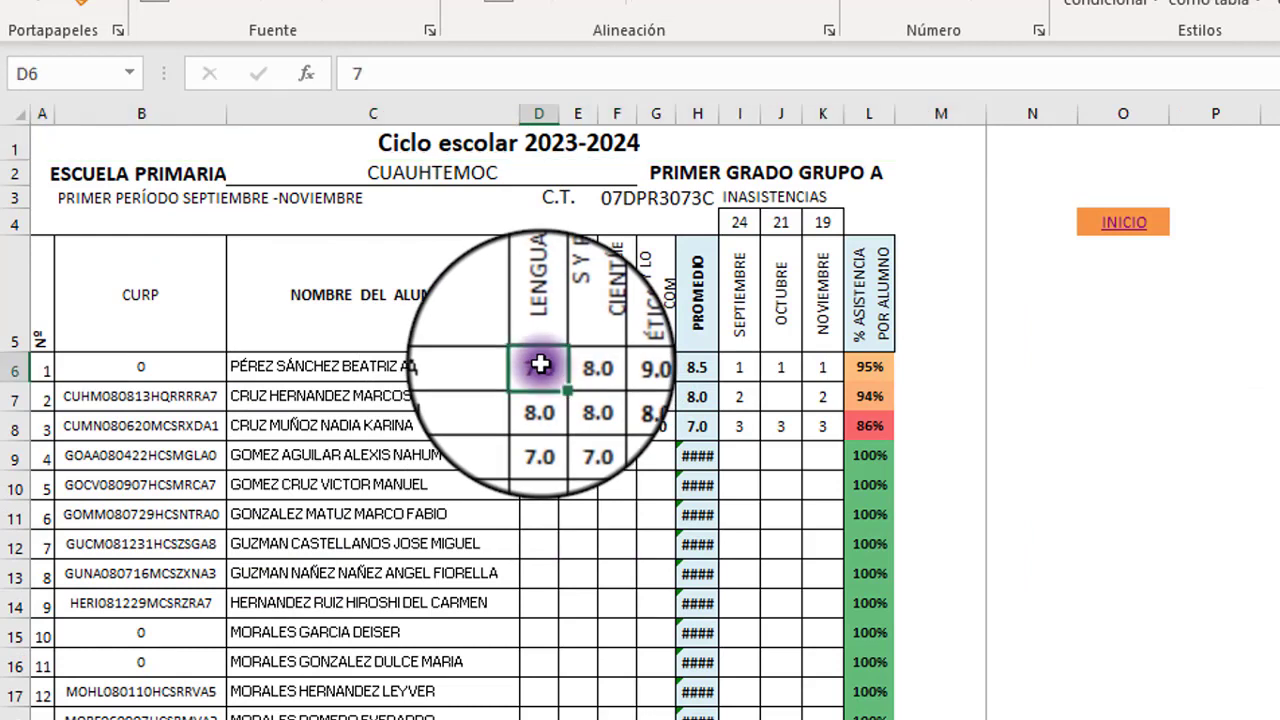
pyautogui.click(970, 418)
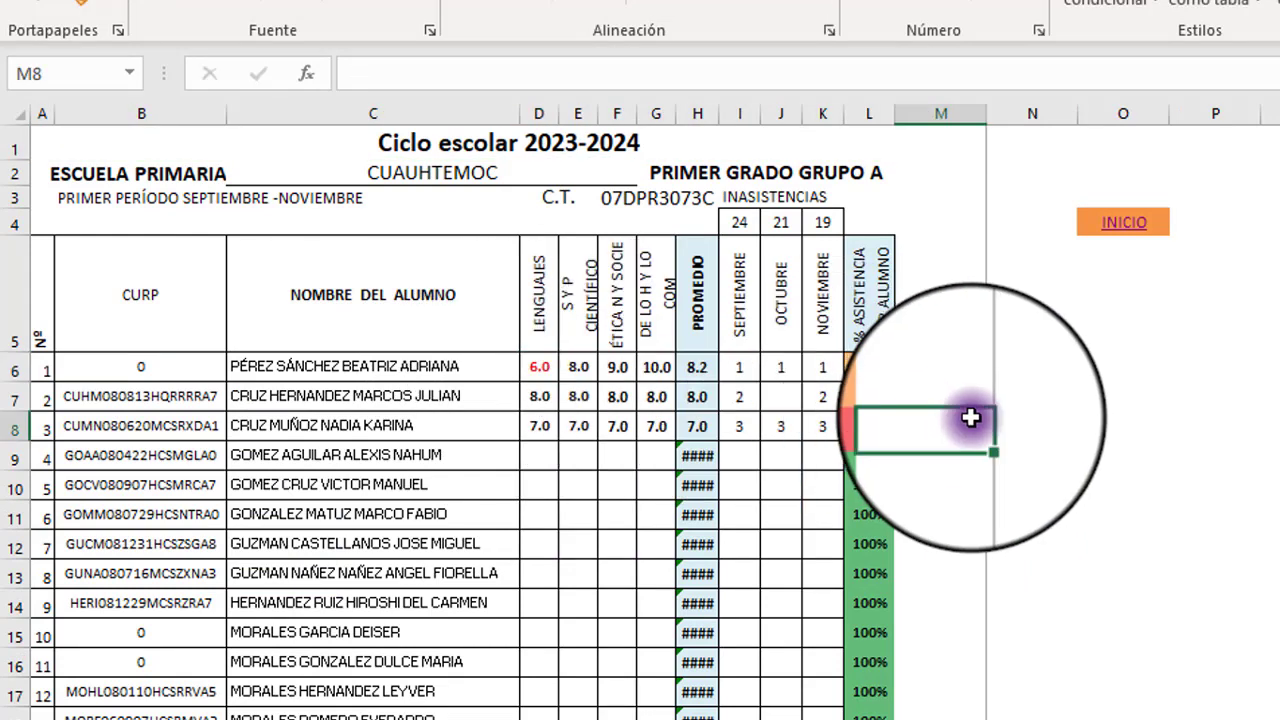
# - Set the LENGUAJES grade to 9 for the second student and to 6 for the third student
pyautogui.click(579, 372)
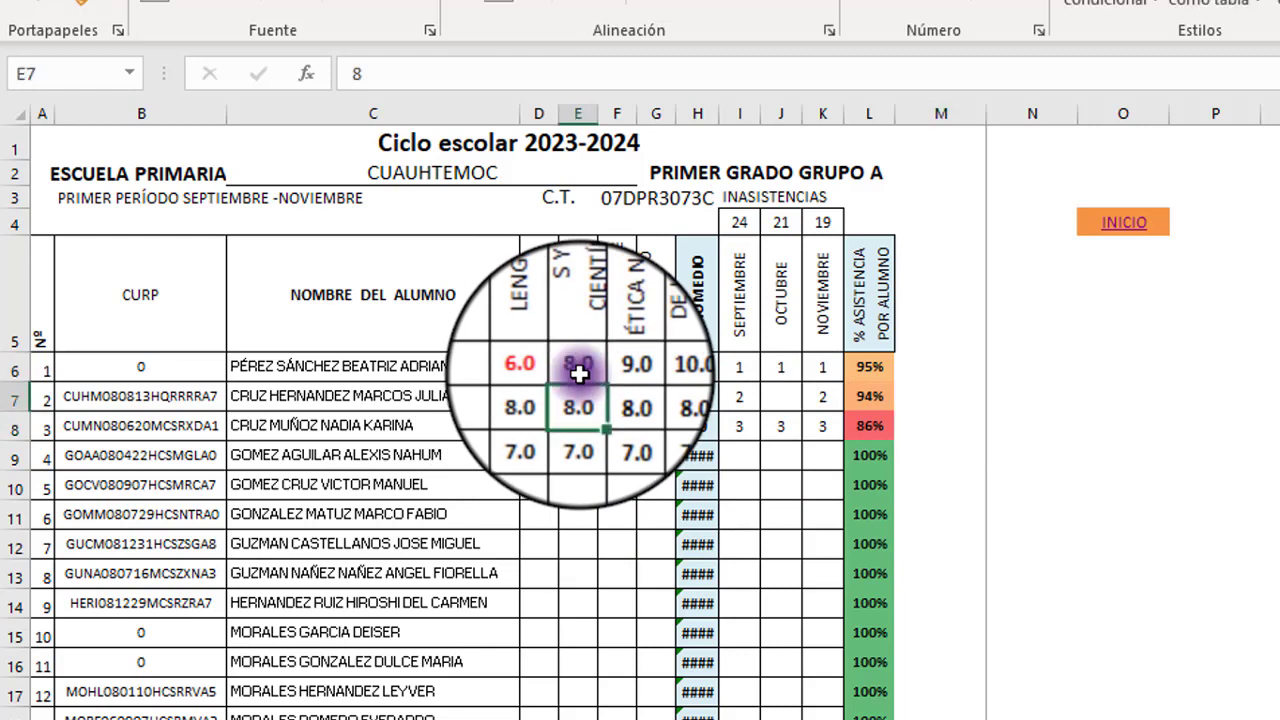
pyautogui.click(537, 402)
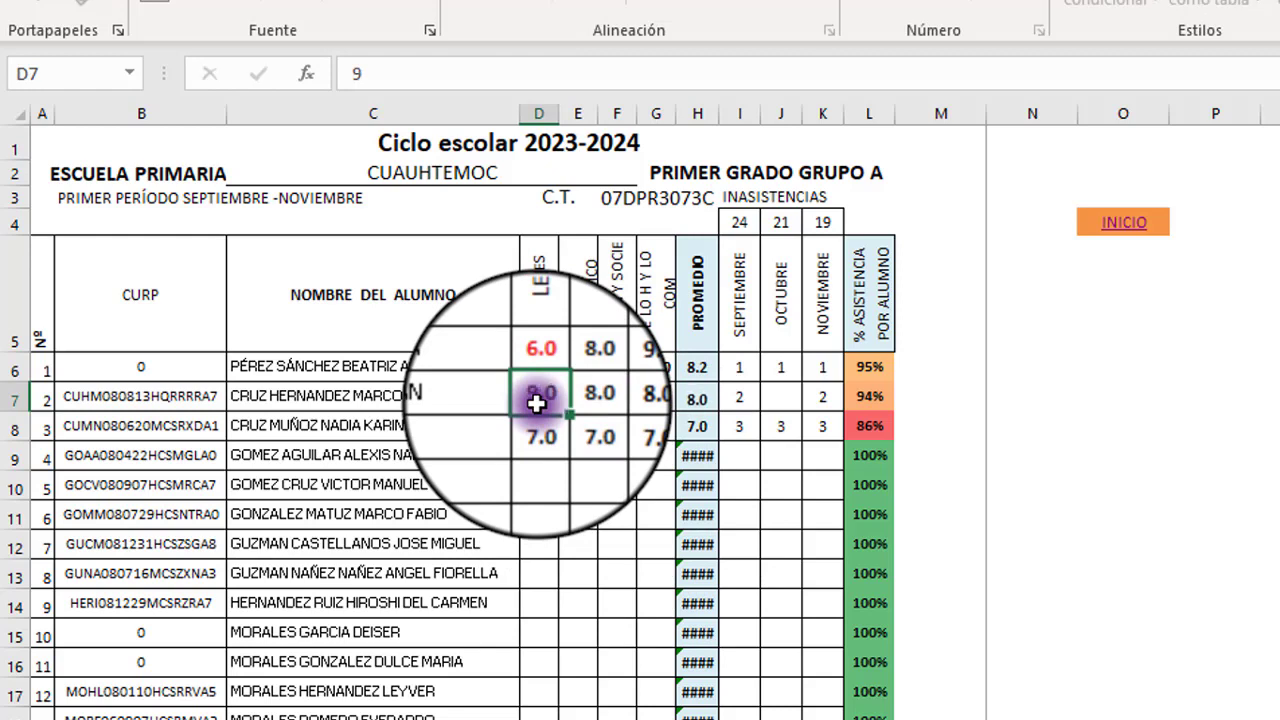
pyautogui.press('Return')
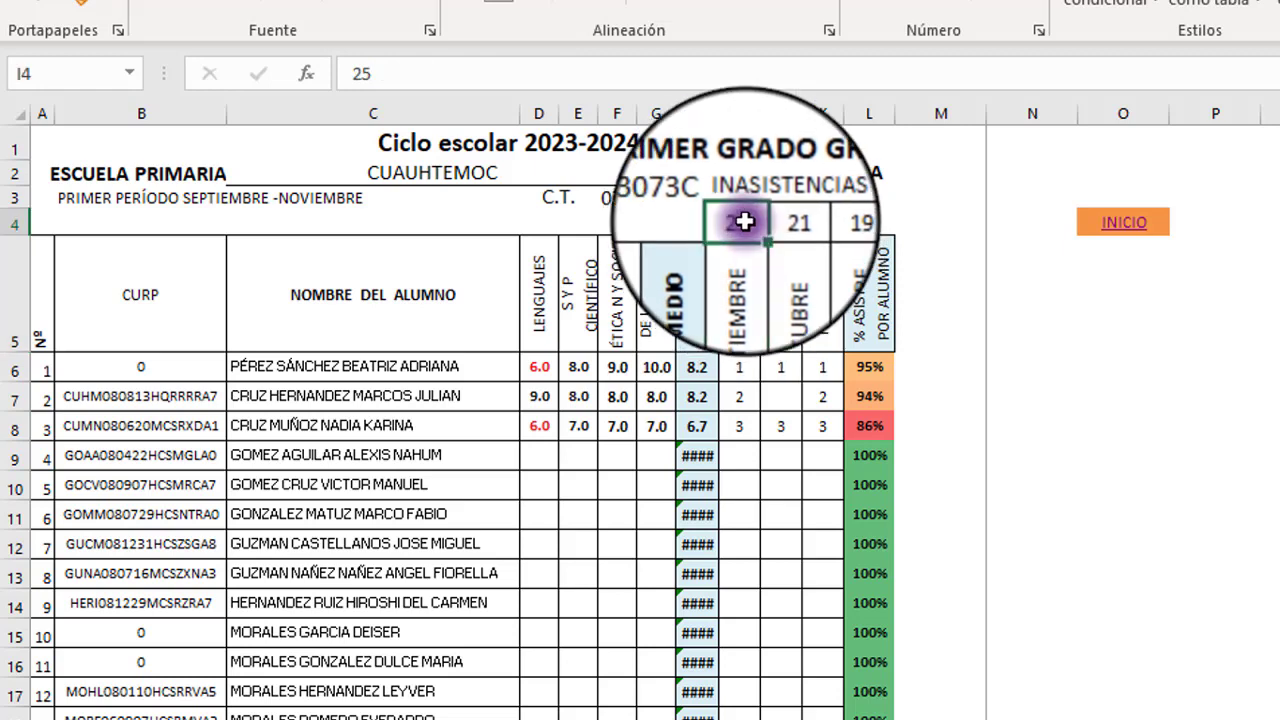
# - Inspect the third student's attendance percentage formula and set that student's OCTUBRE absences to 1
pyautogui.click(970, 360)
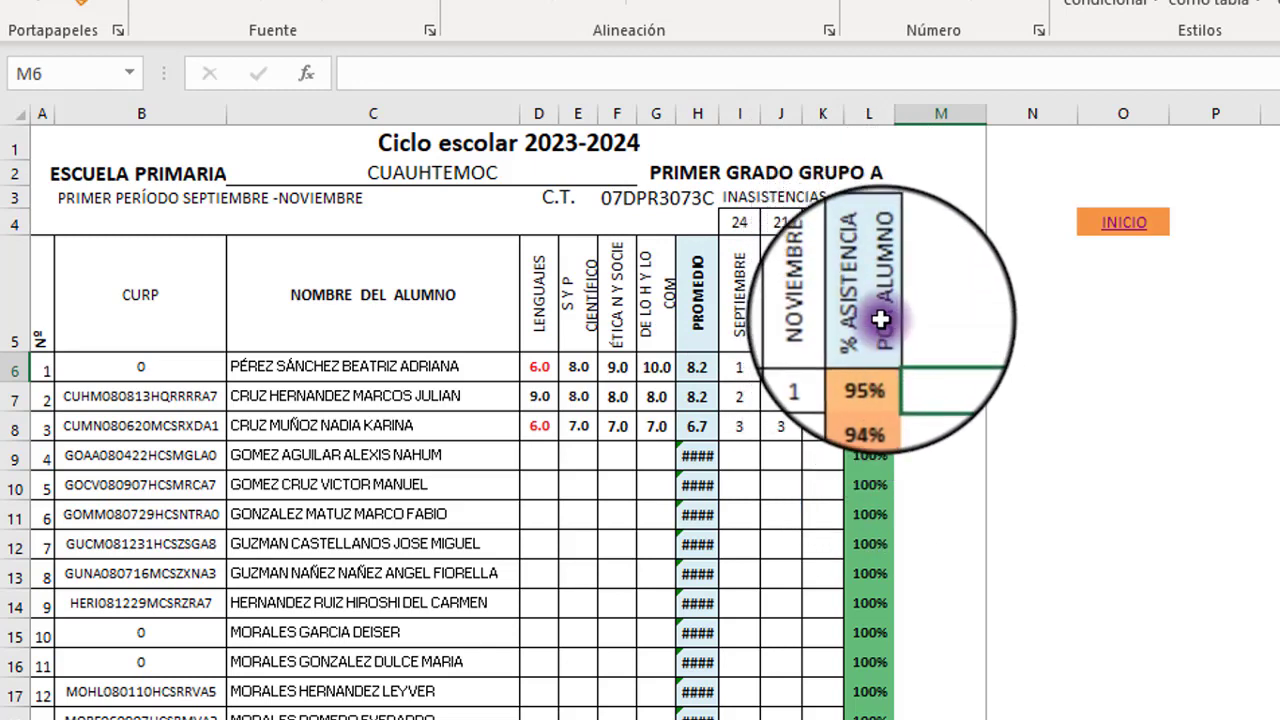
pyautogui.click(878, 370)
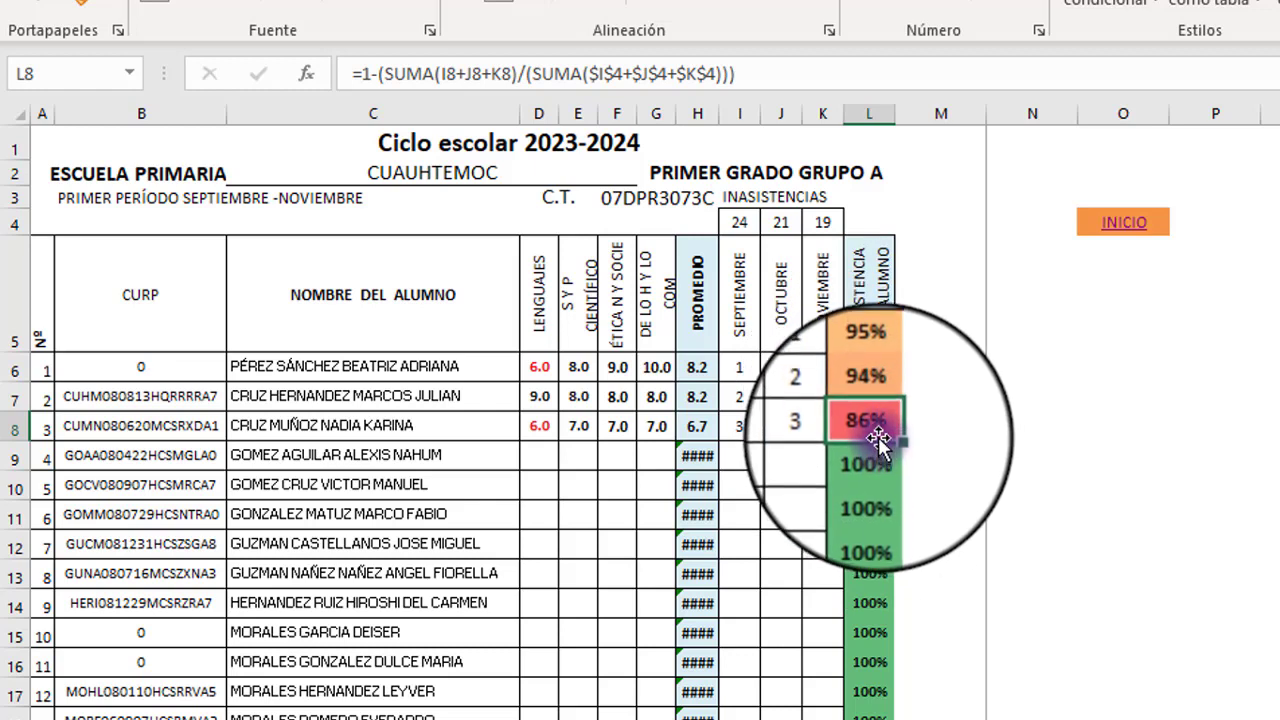
pyautogui.click(779, 428)
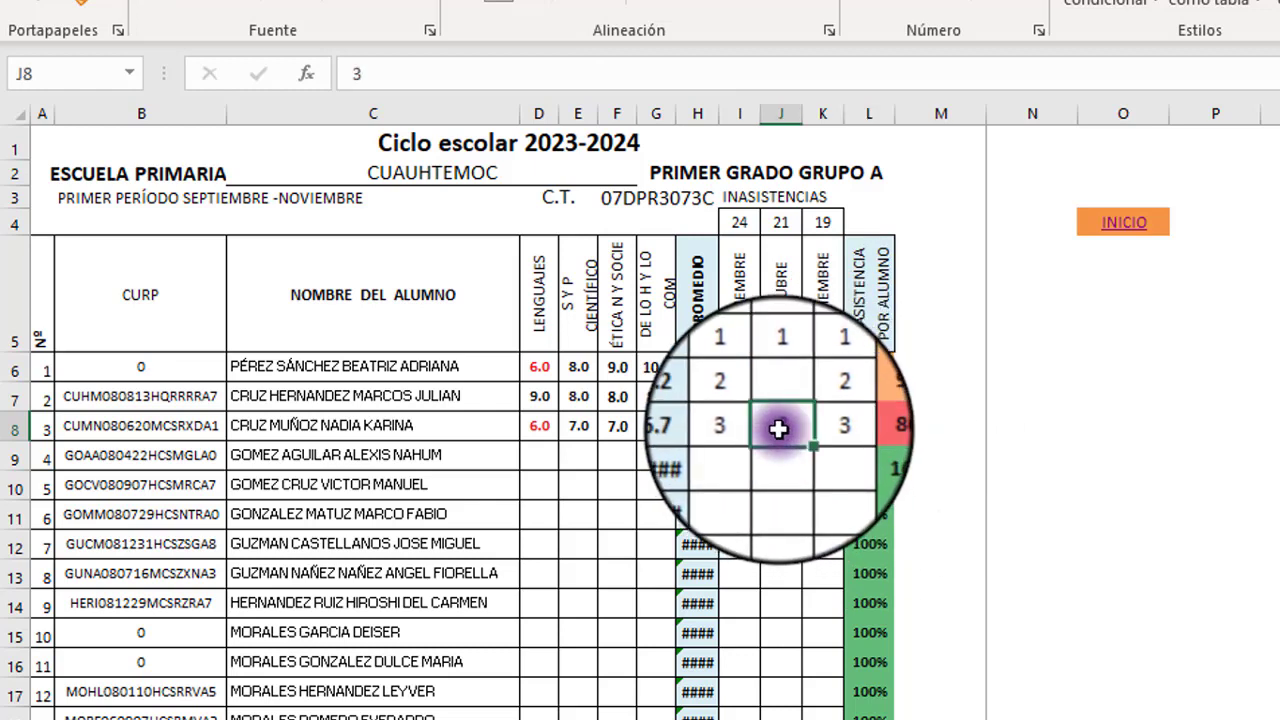
pyautogui.click(1134, 453)
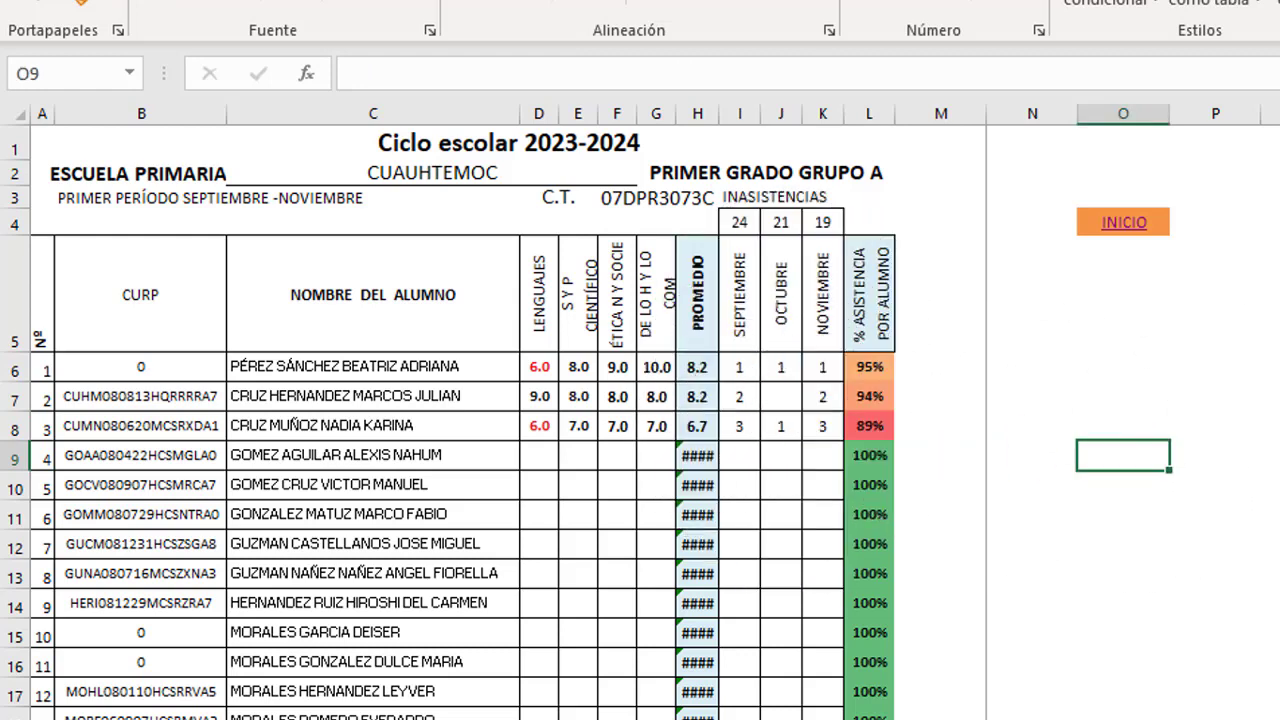
# - Review the grades and absences on the SEGUNDO PERÍODO and TERCER PERÍODO sheets, returning to the start menu
pyautogui.click(1122, 224)
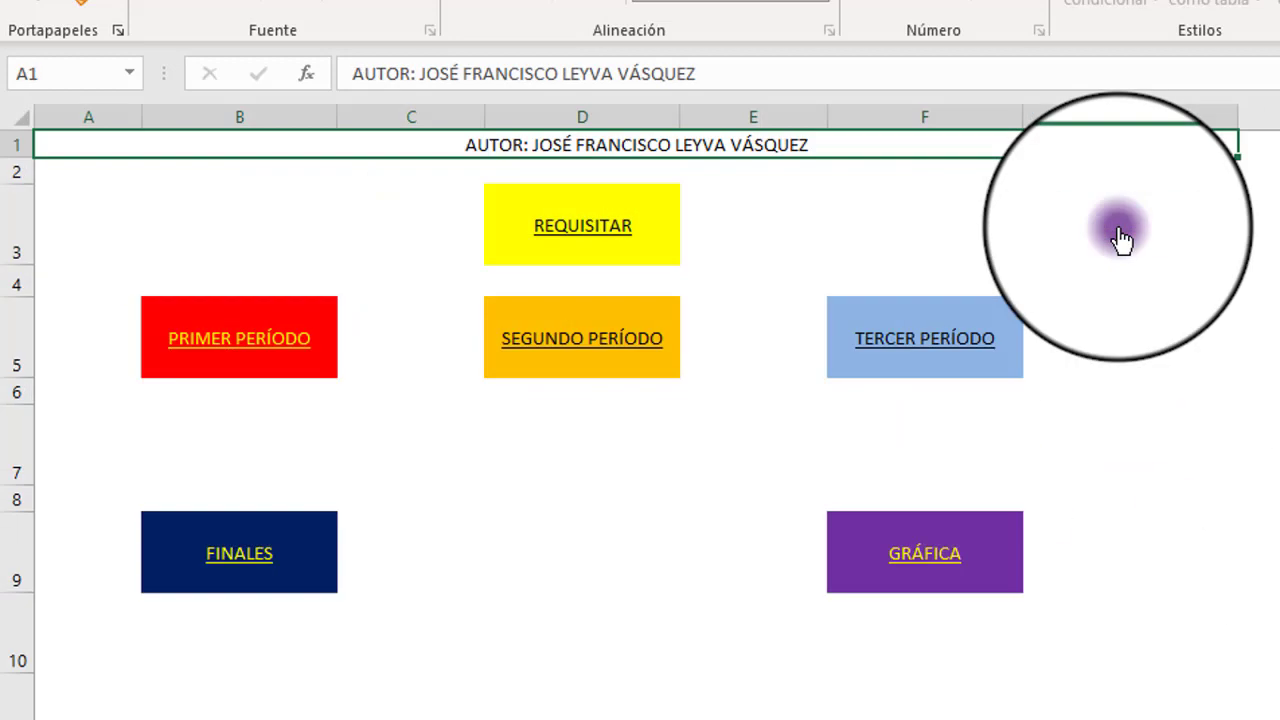
pyautogui.click(572, 362)
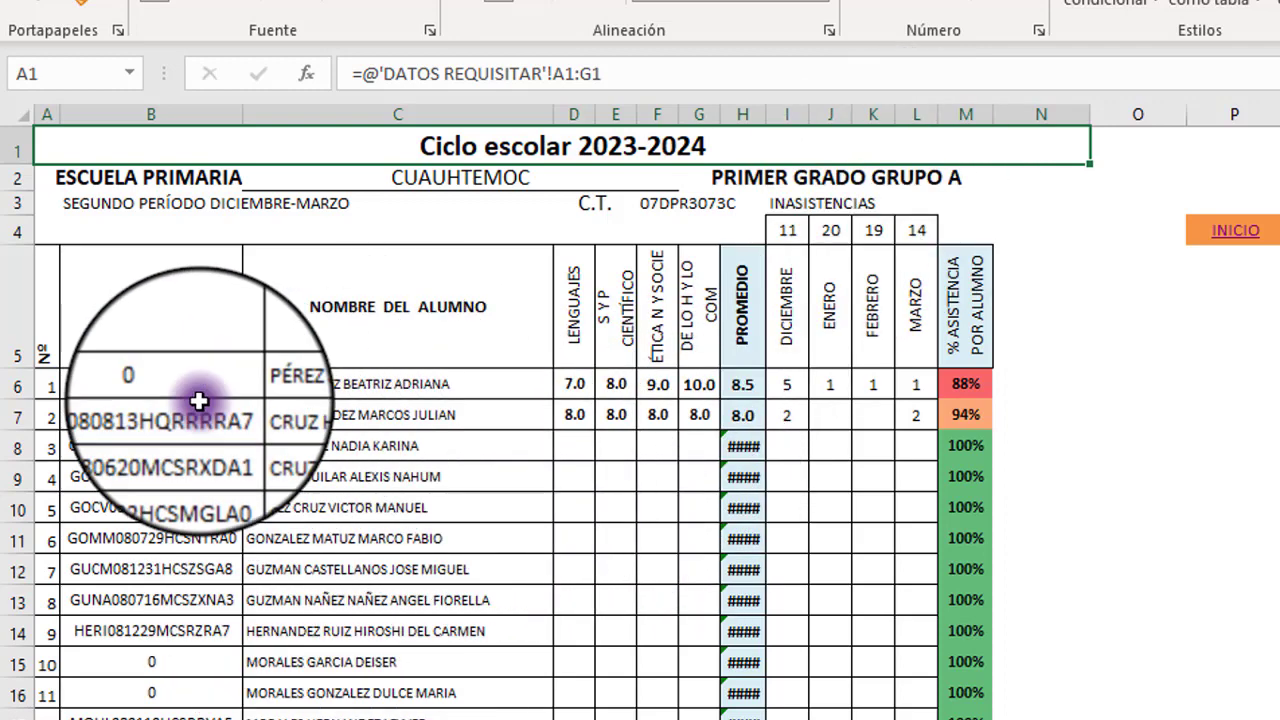
pyautogui.click(1238, 232)
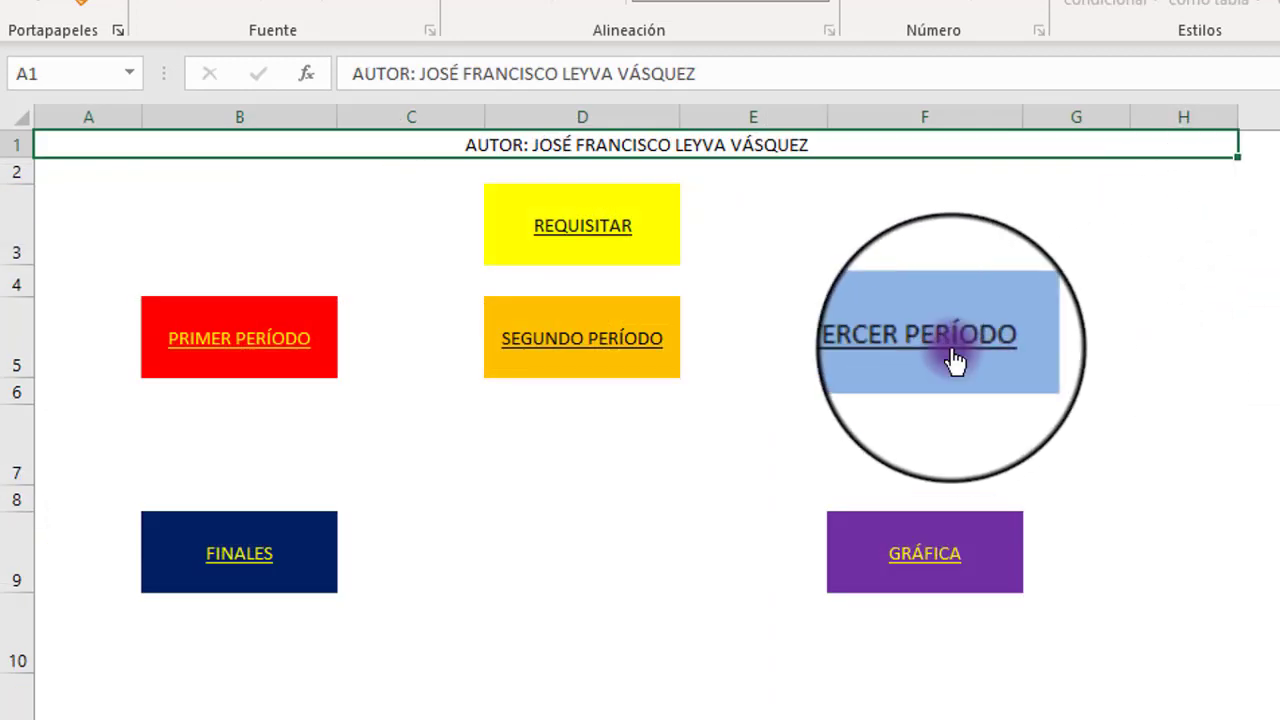
pyautogui.click(940, 360)
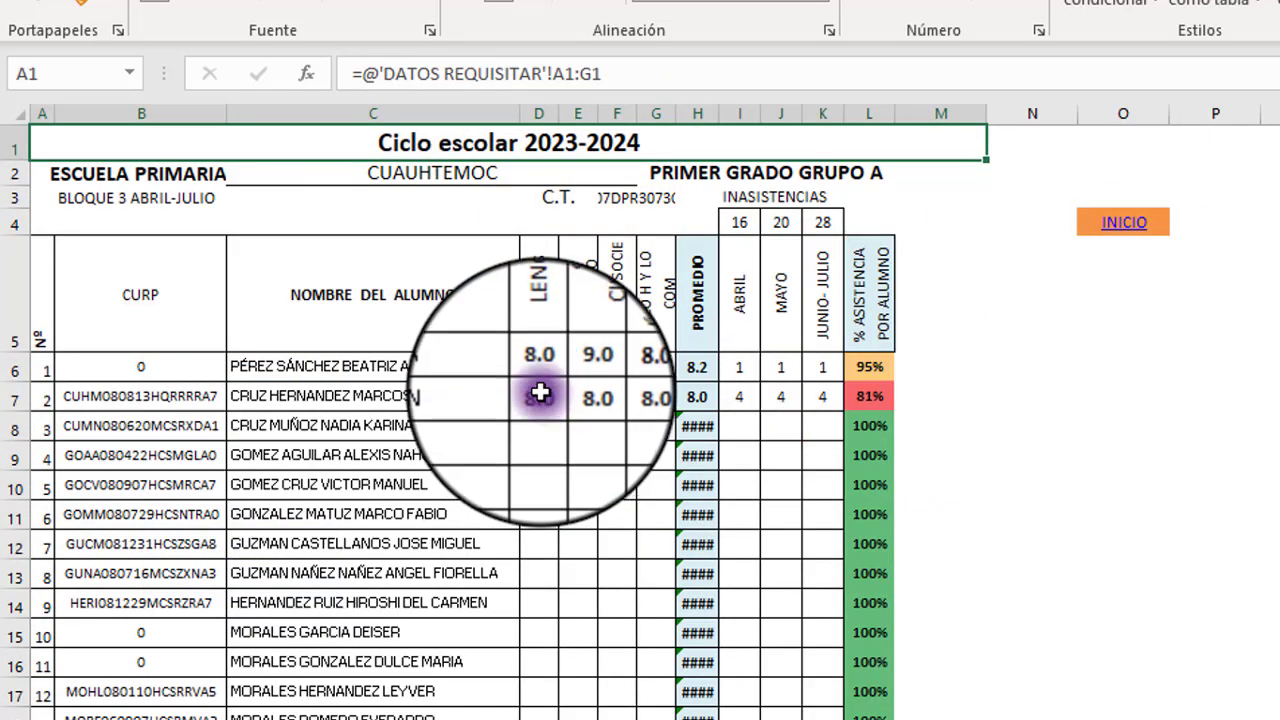
pyautogui.click(1124, 240)
# - Open the FINALES sheet from the start menu to view the annual averages and attendance
pyautogui.click(248, 570)
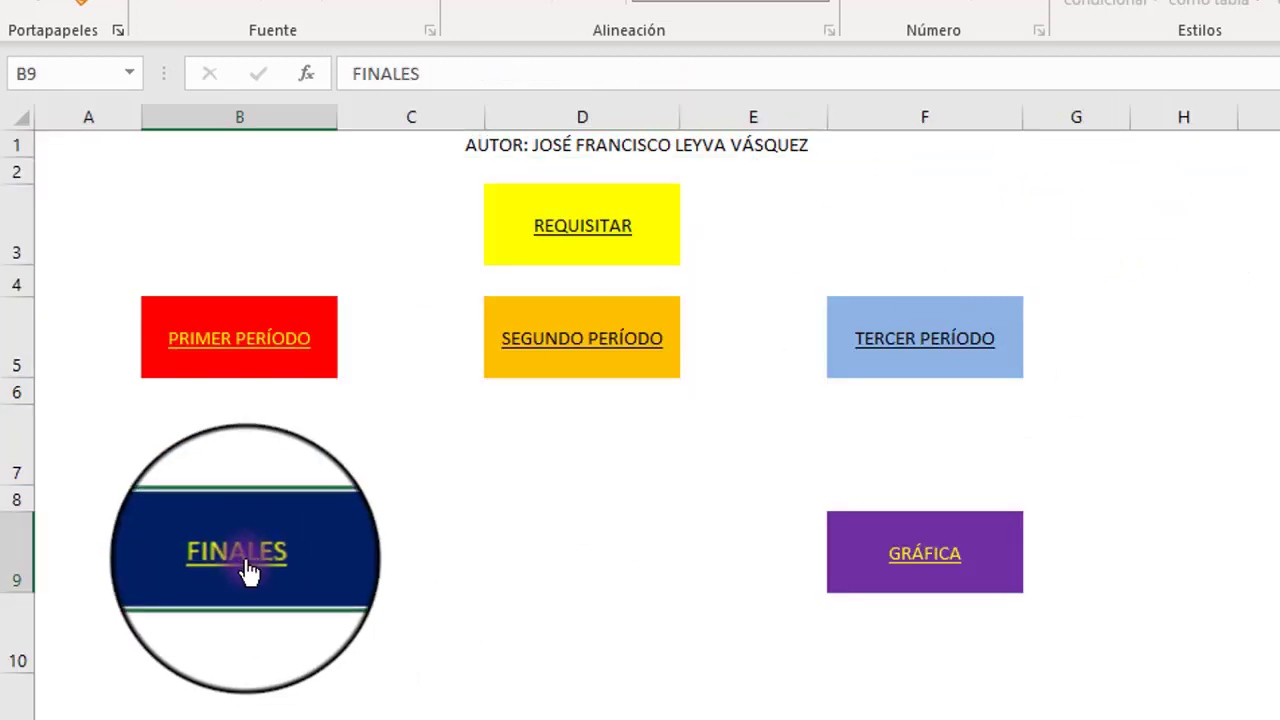
pyautogui.click(248, 570)
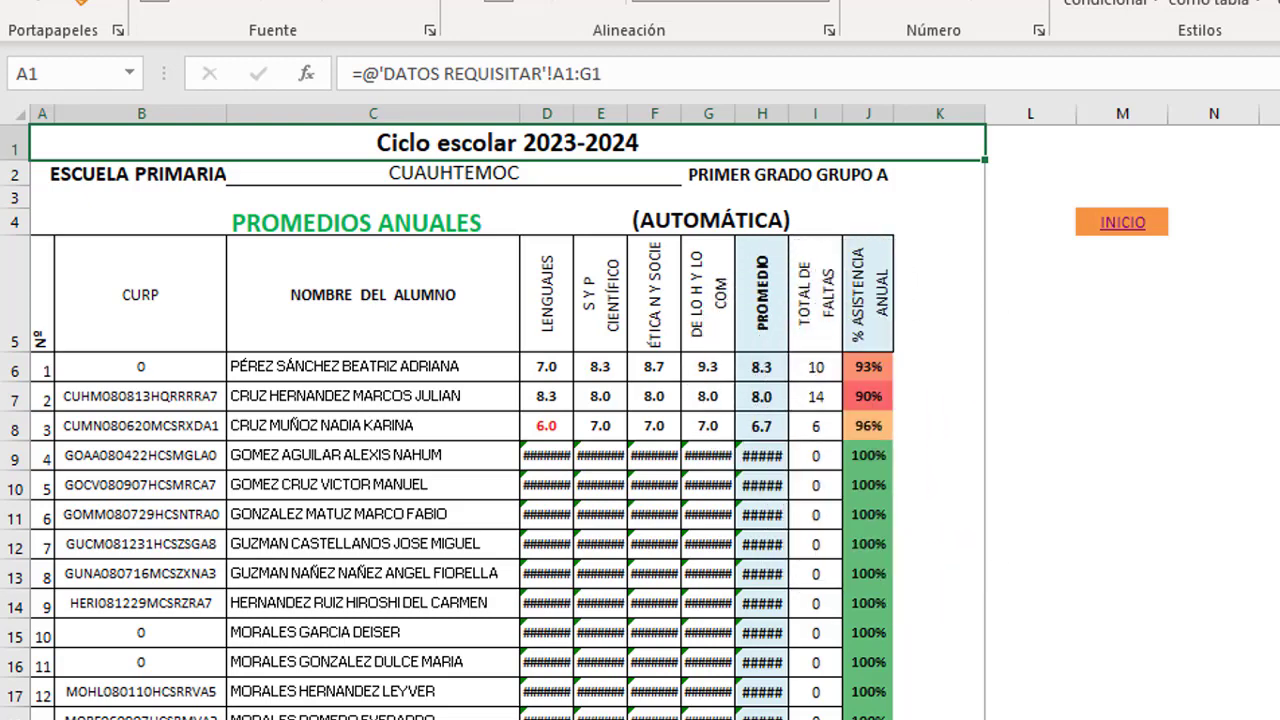
# - Review the grades and absences on the TERCER PERÍODO sheet, starting from and returning to the start menu
pyautogui.click(1120, 222)
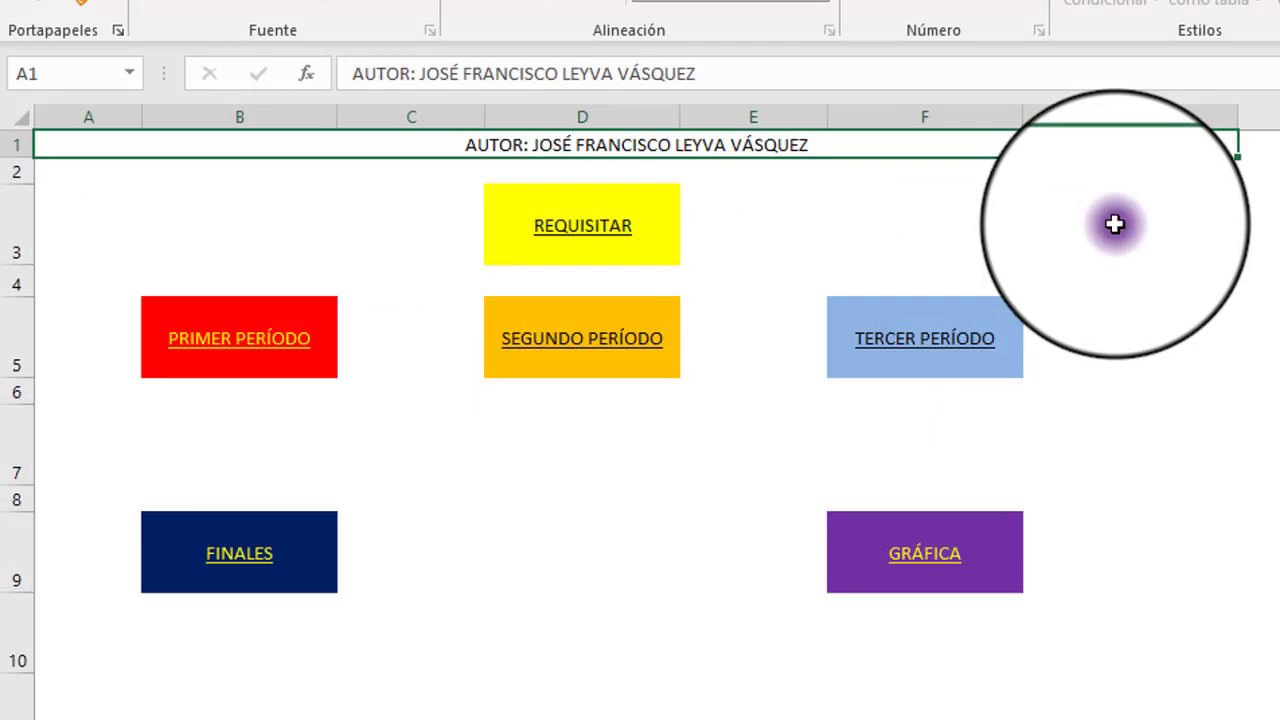
pyautogui.click(893, 355)
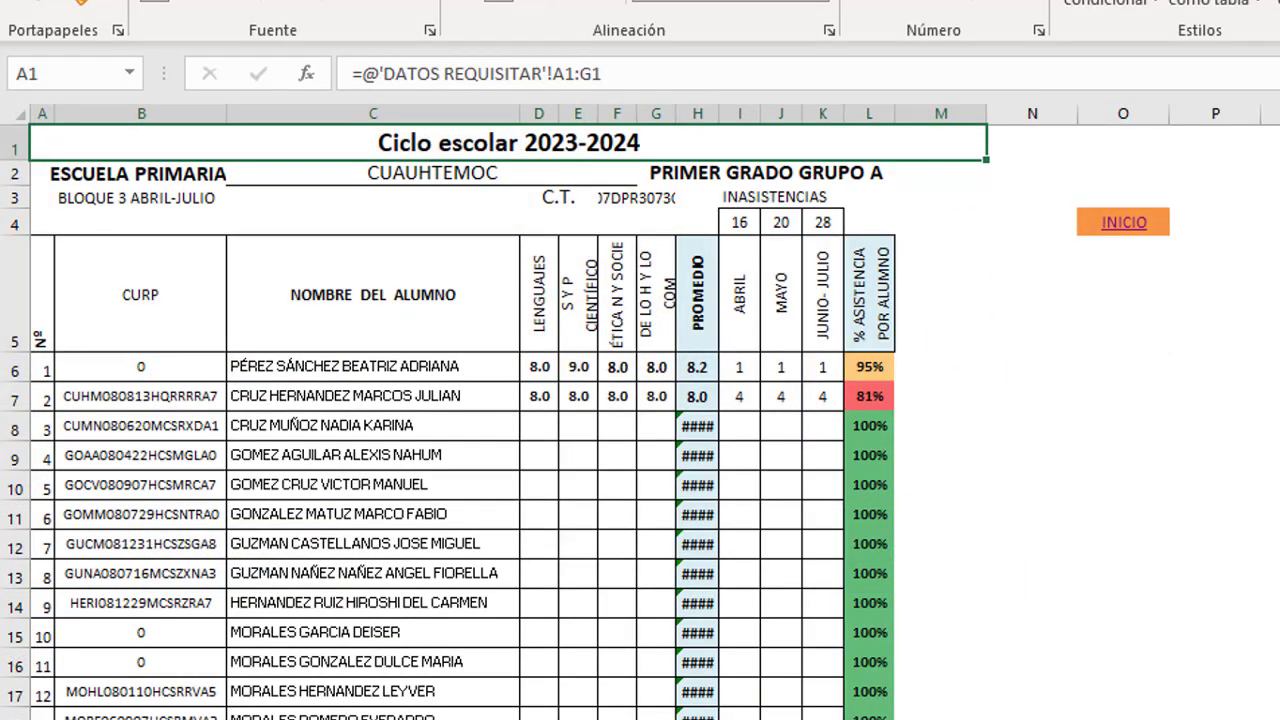
pyautogui.scroll(-9, 700, 450)
pyautogui.scroll(9, 700, 450)
pyautogui.click(1120, 224)
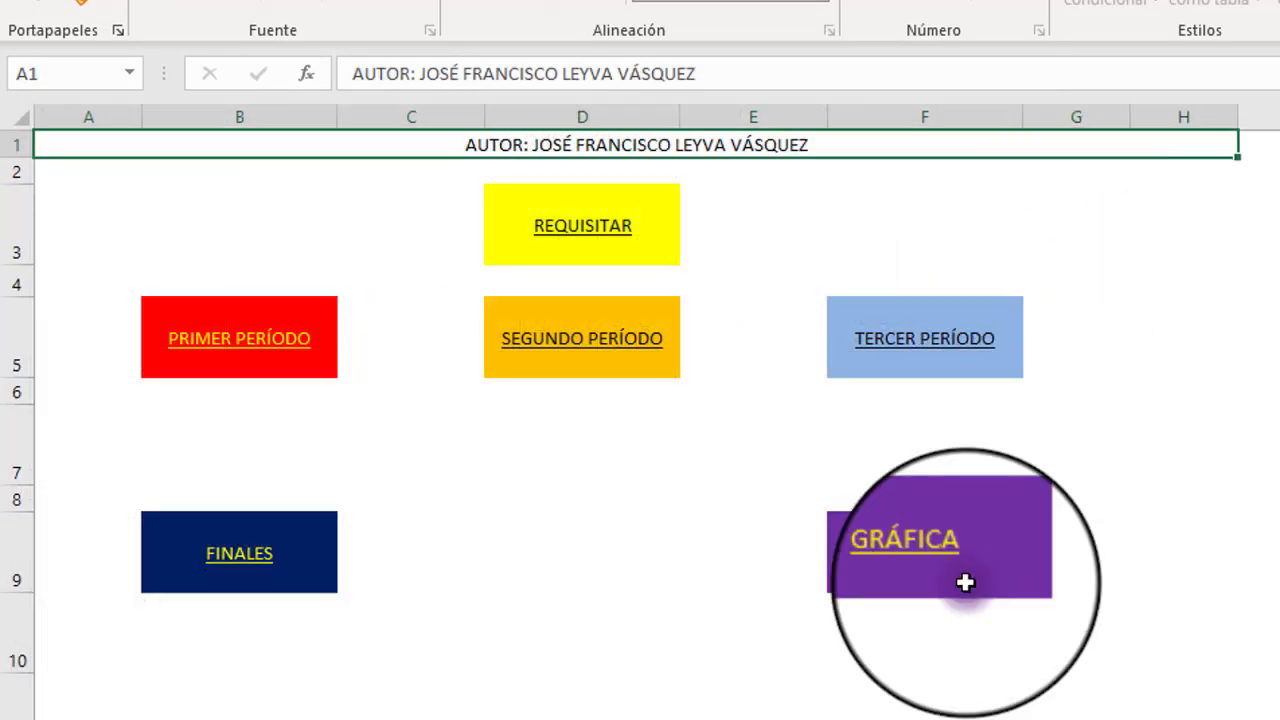
# - Open the GRÁFICA sheet and examine its table and chart of subject averages for the three periods
pyautogui.click(922, 567)
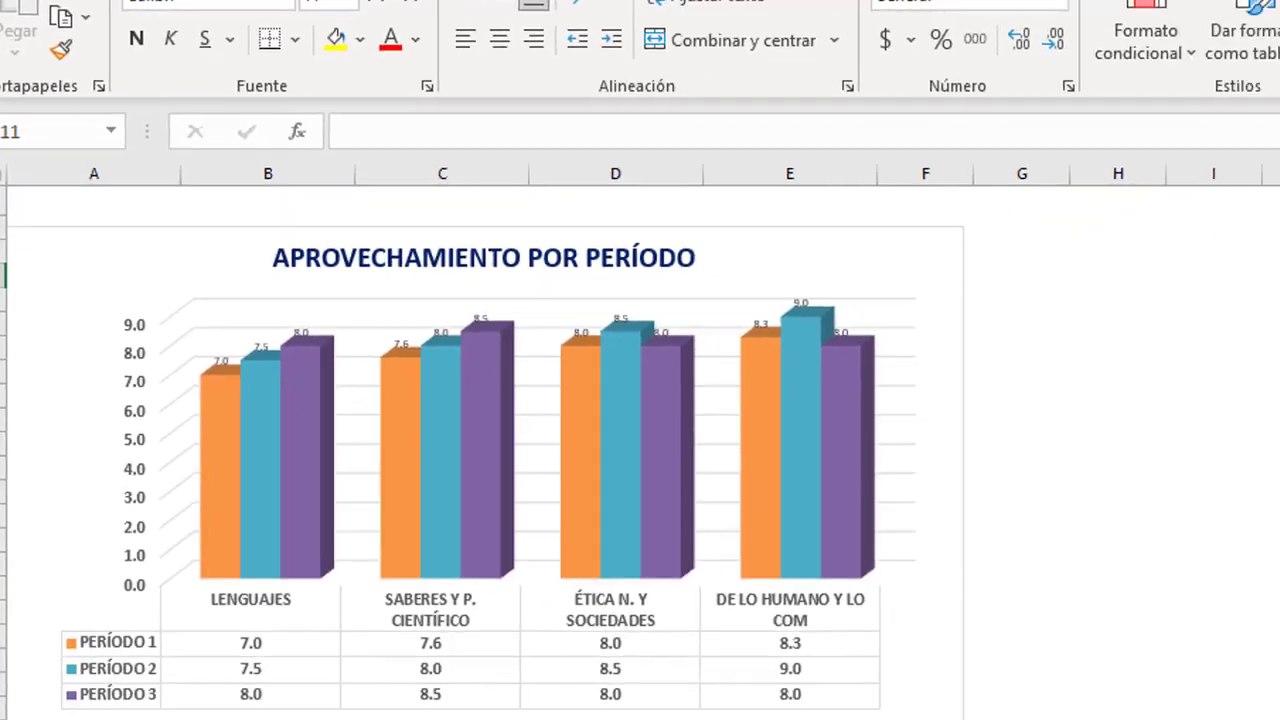
pyautogui.scroll(3, 376, 292)
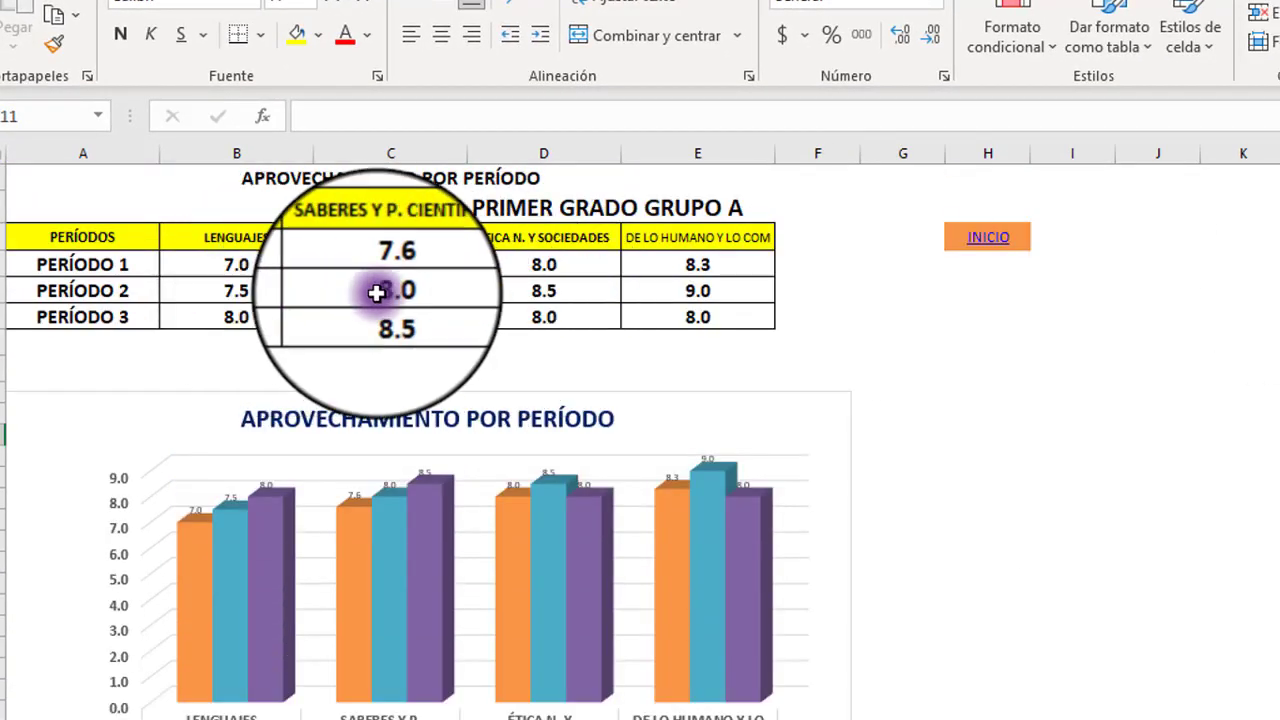
pyautogui.scroll(-2, 226, 601)
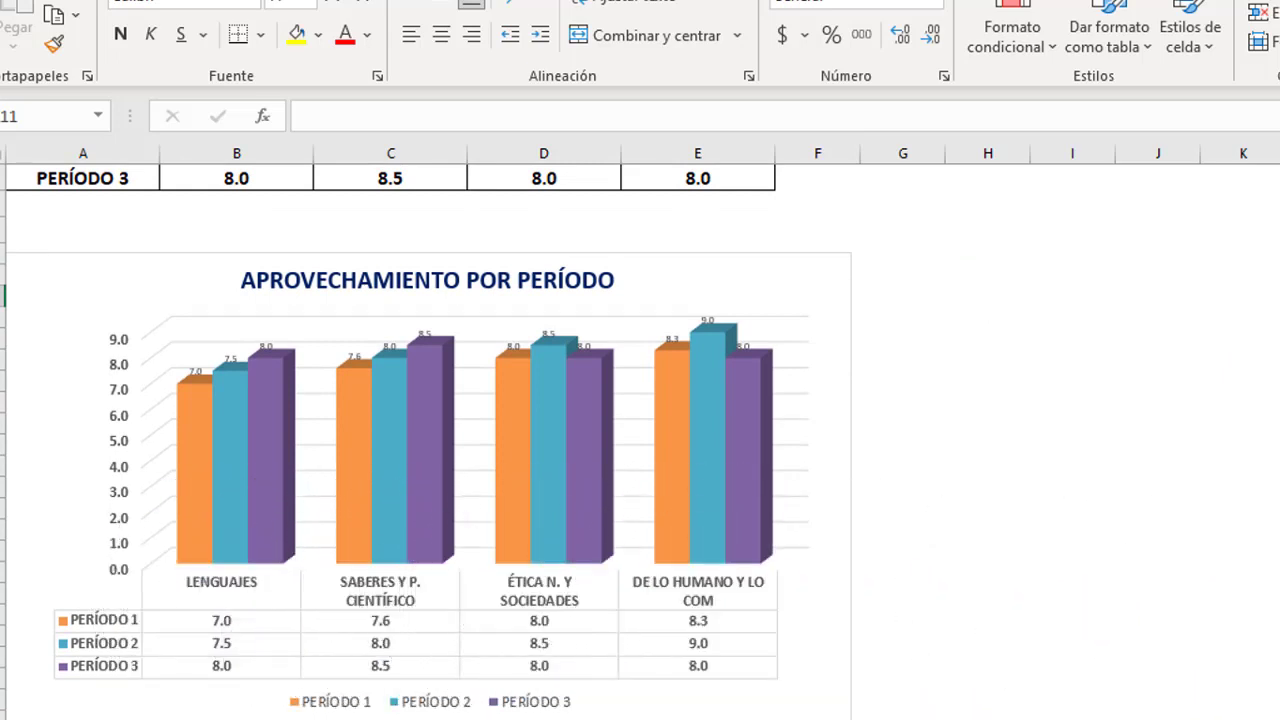
pyautogui.scroll(-1, 426, 442)
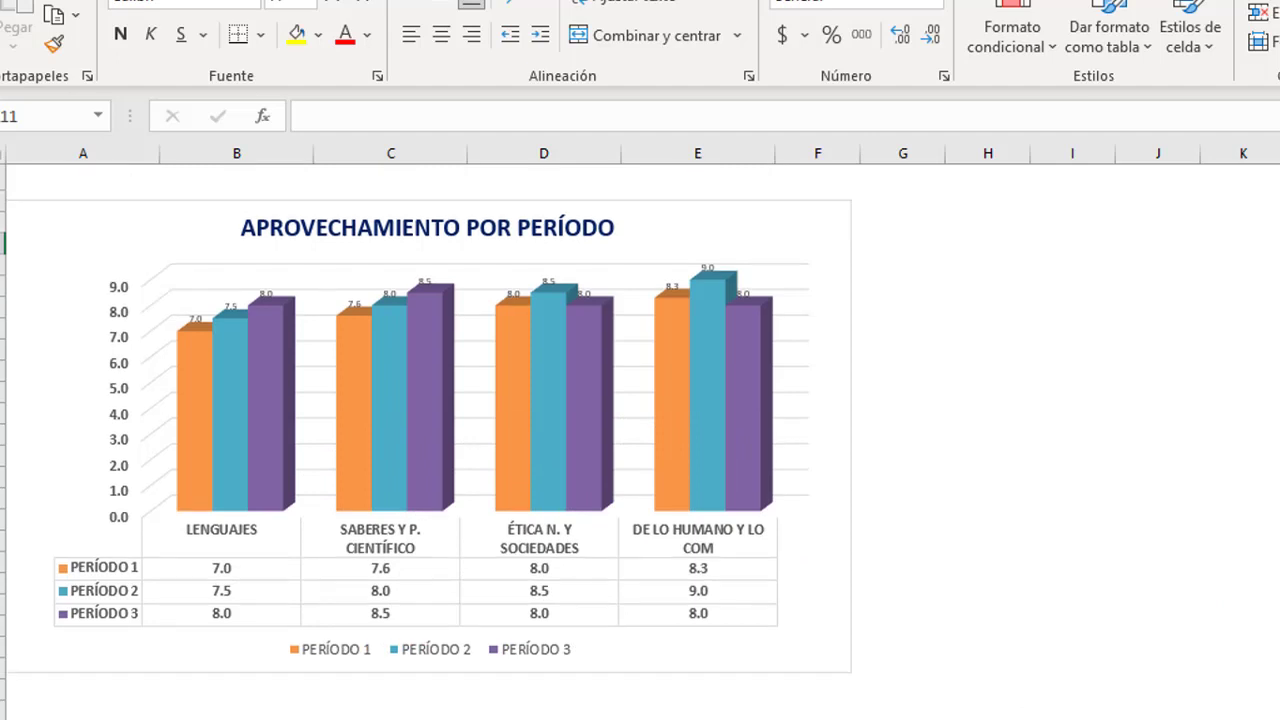